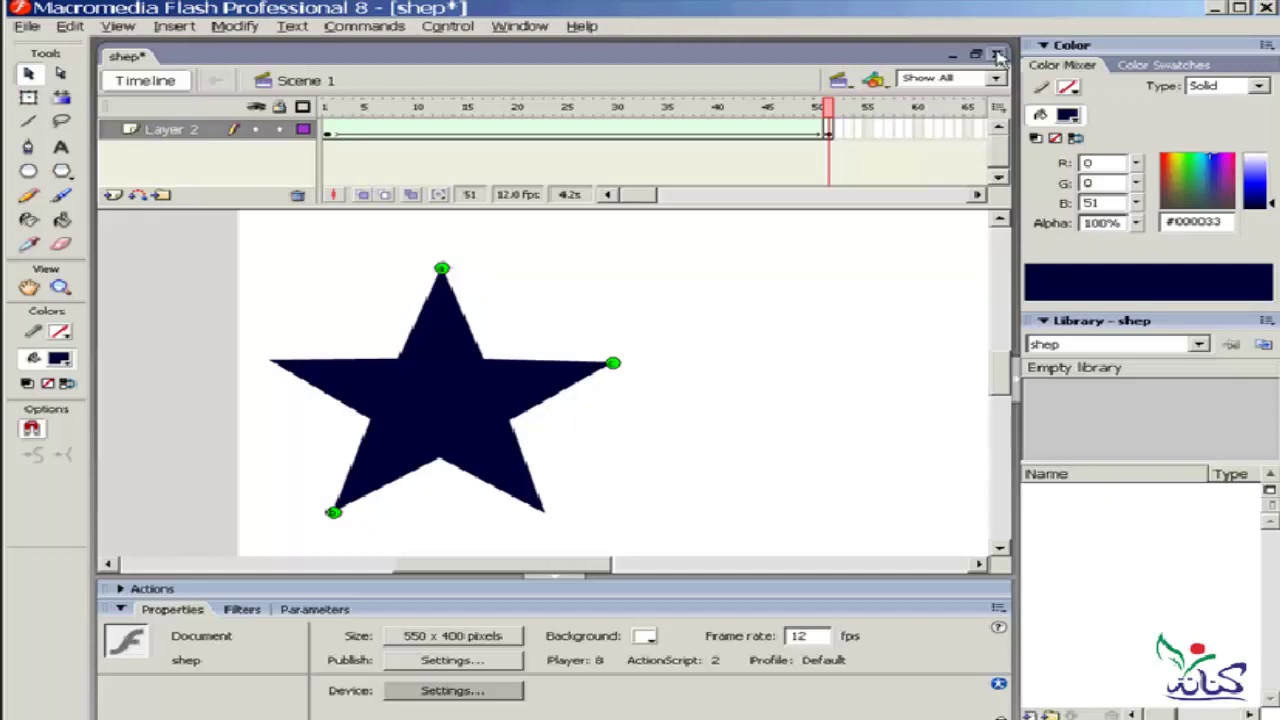
- Create a new Flash Document, Untitled-1, maximized and zoomed to Show All
left_click(951, 54)
left_click(27, 26)
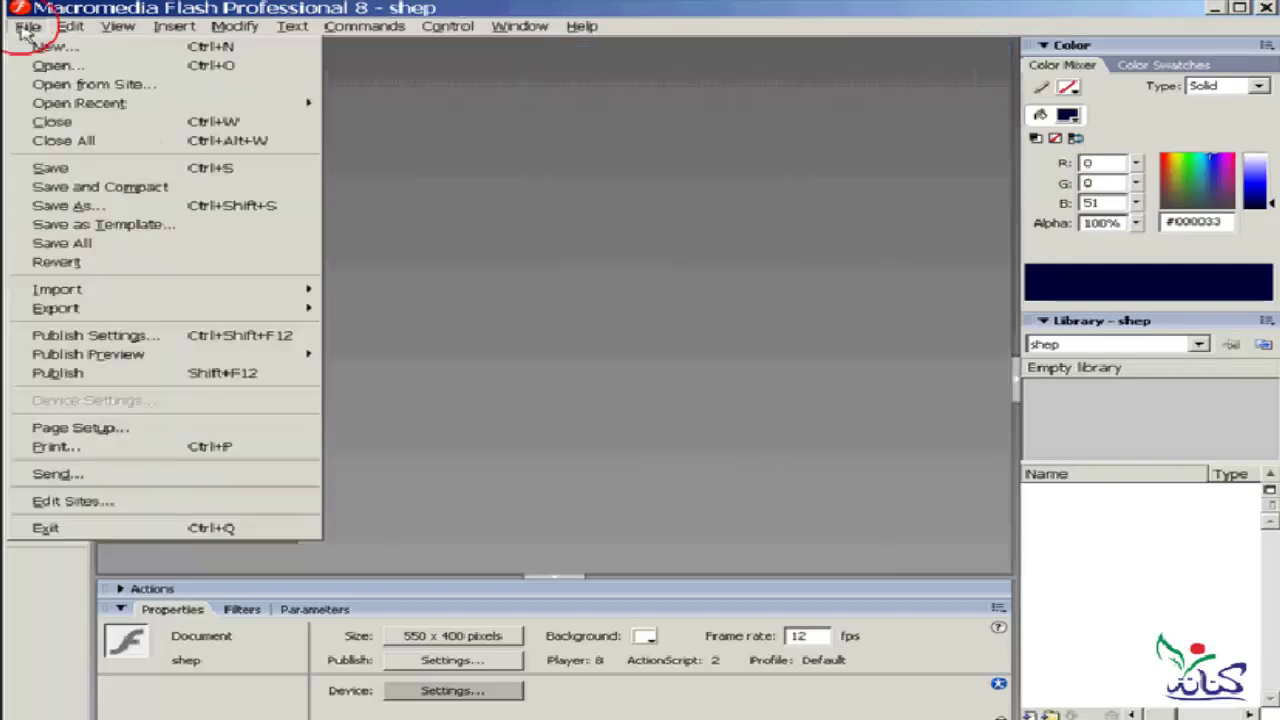
left_click(50, 46)
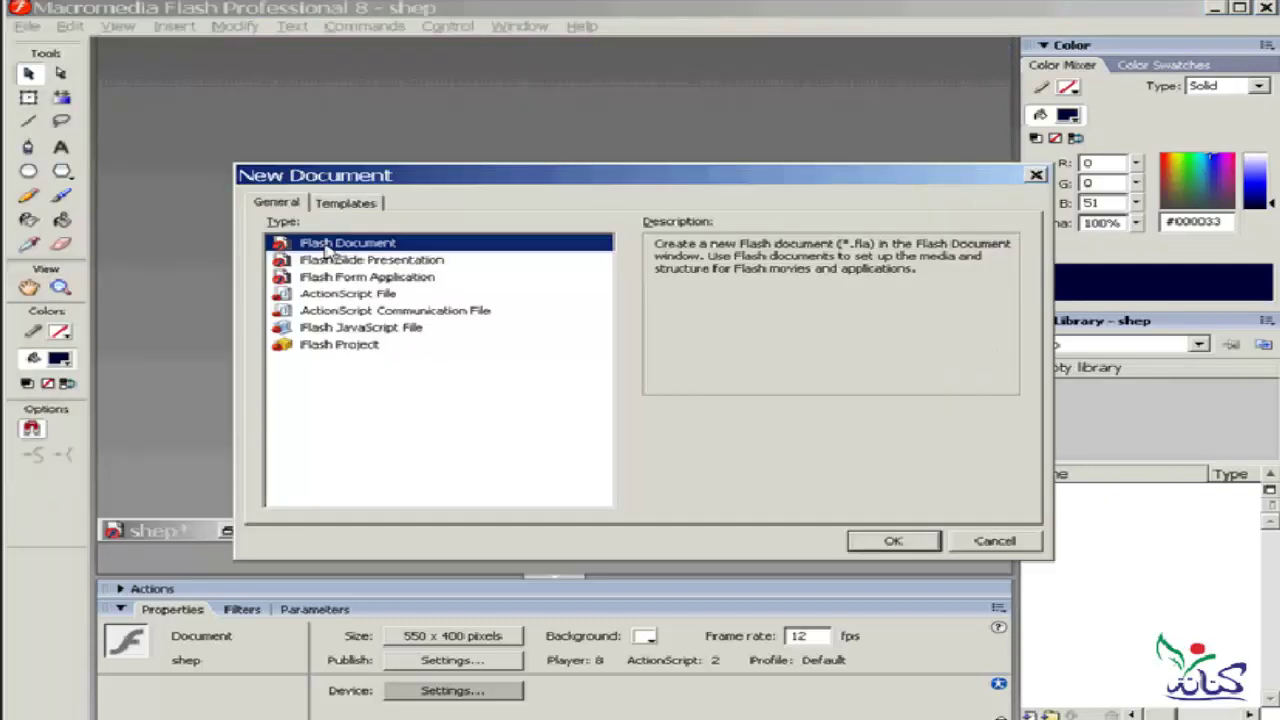
double_click(325, 250)
double_click(706, 78)
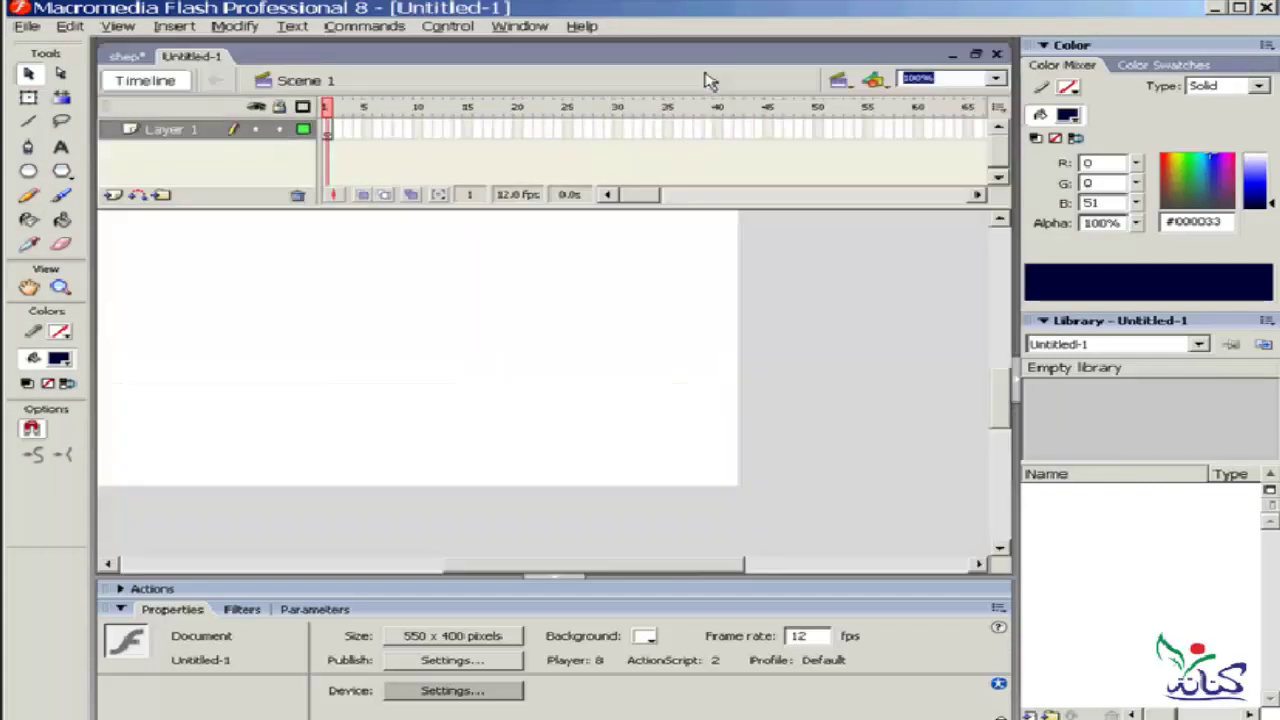
left_click(1001, 82)
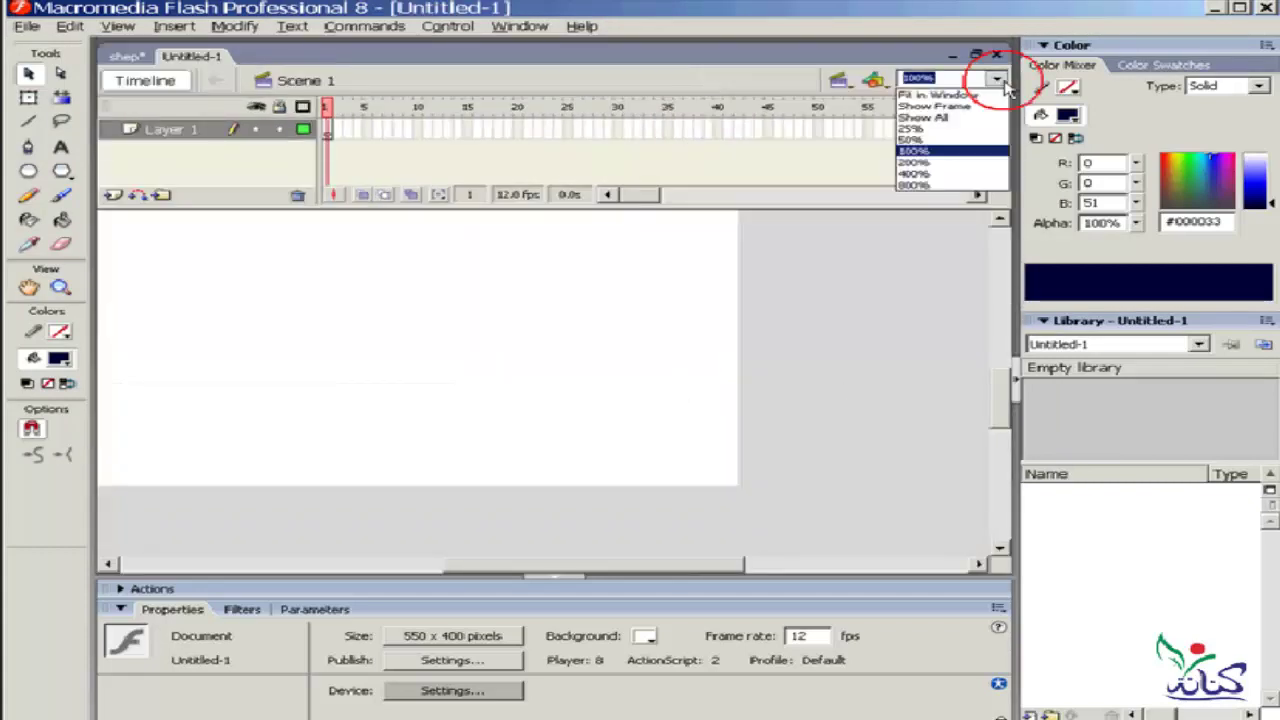
left_click(968, 118)
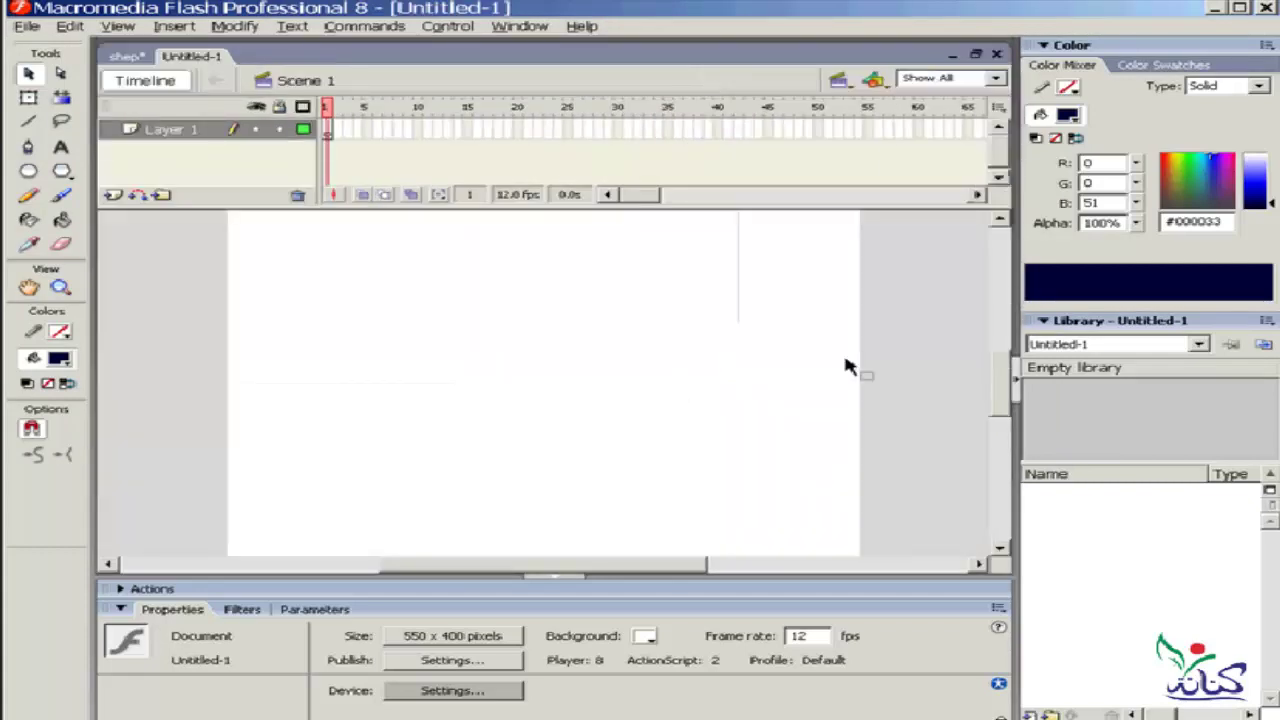
- Add a Static Text box at the stage's upper left in Times New Roman, size 66
left_click(60, 148)
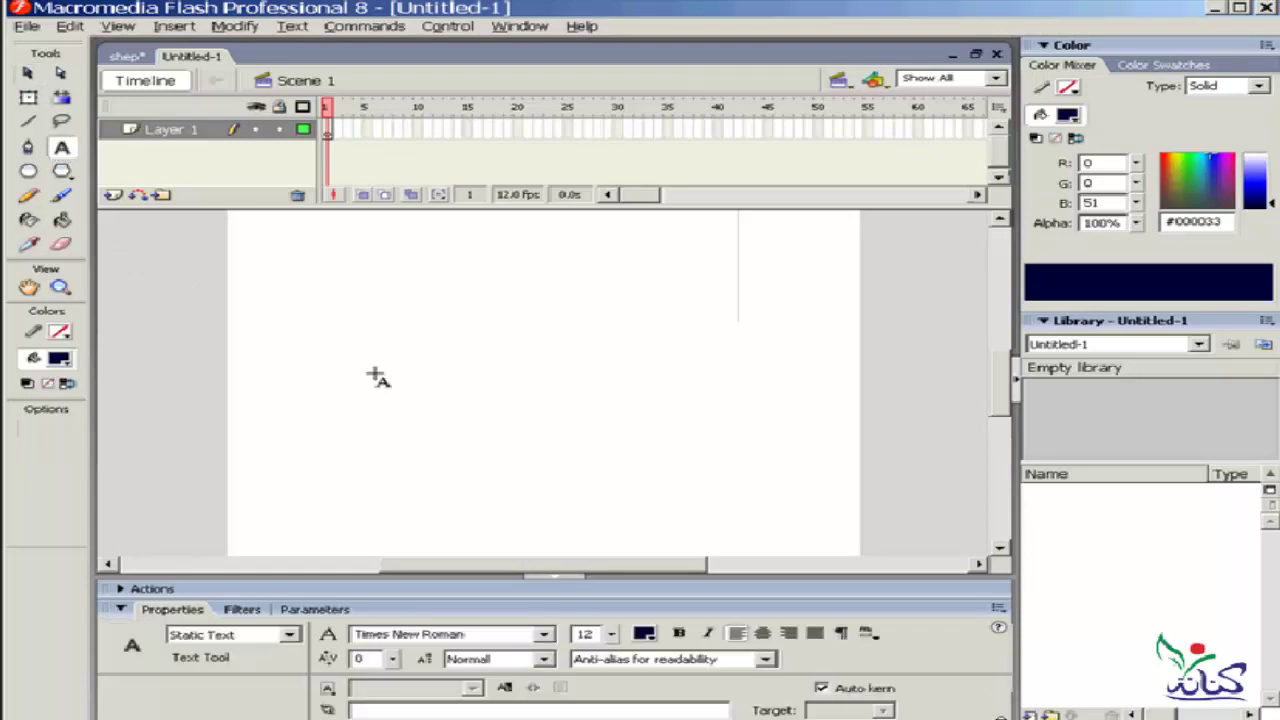
left_click(318, 320)
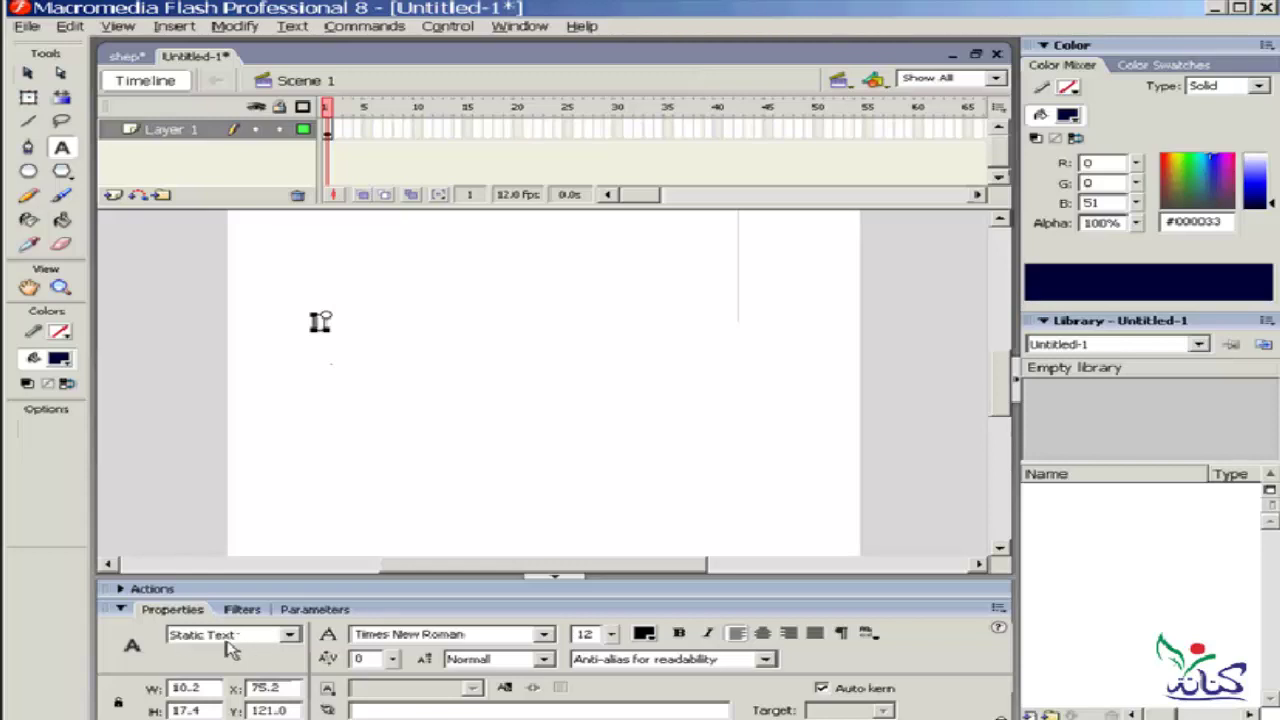
left_click(295, 637)
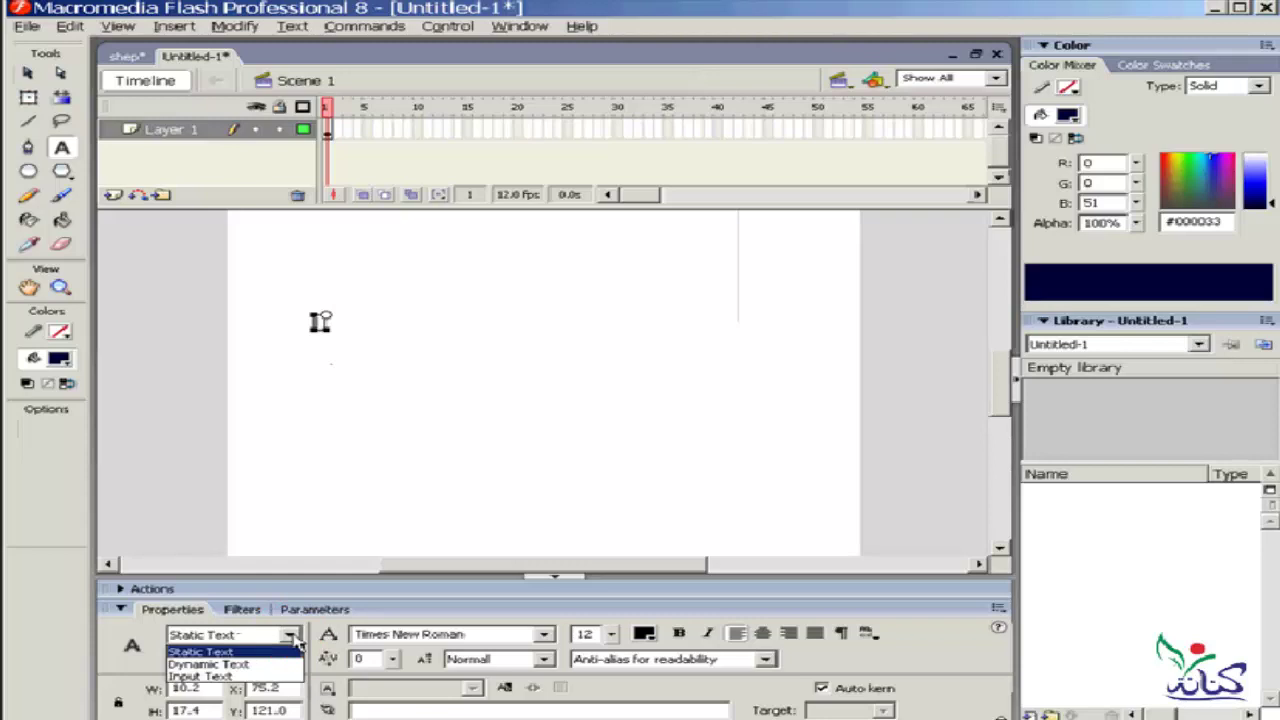
left_click(296, 640)
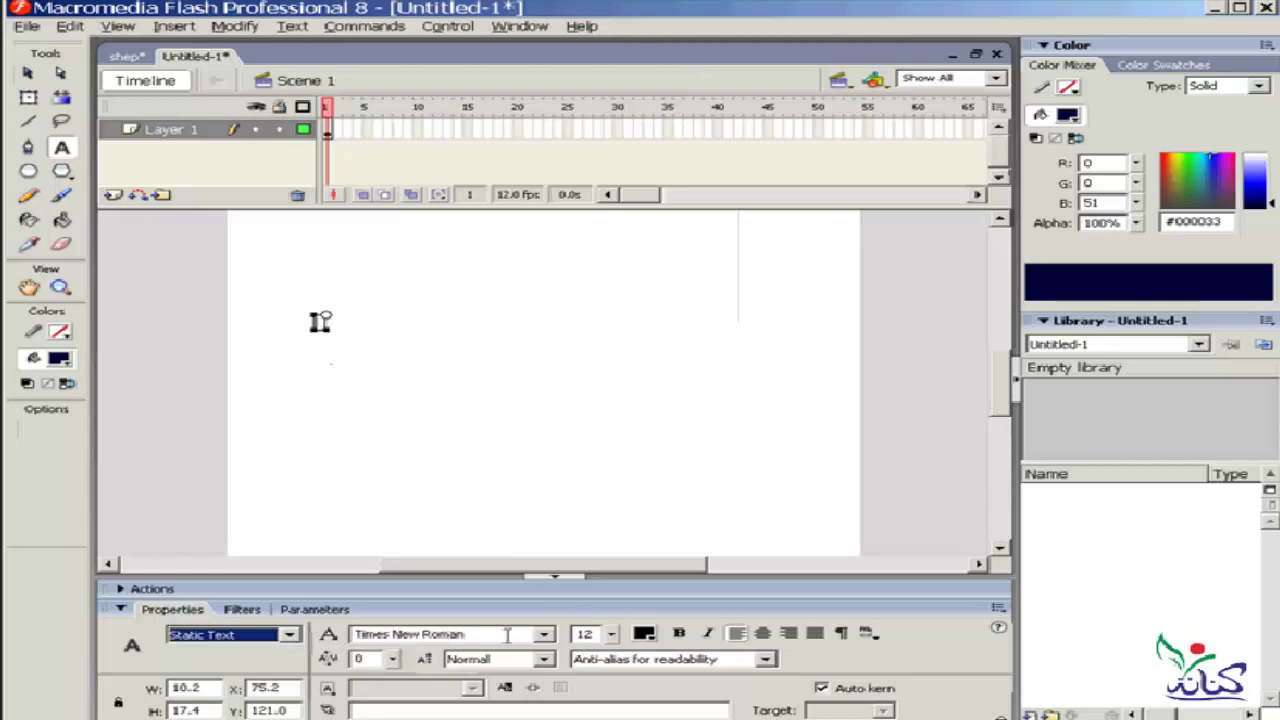
left_click_drag(611, 634, 614, 596)
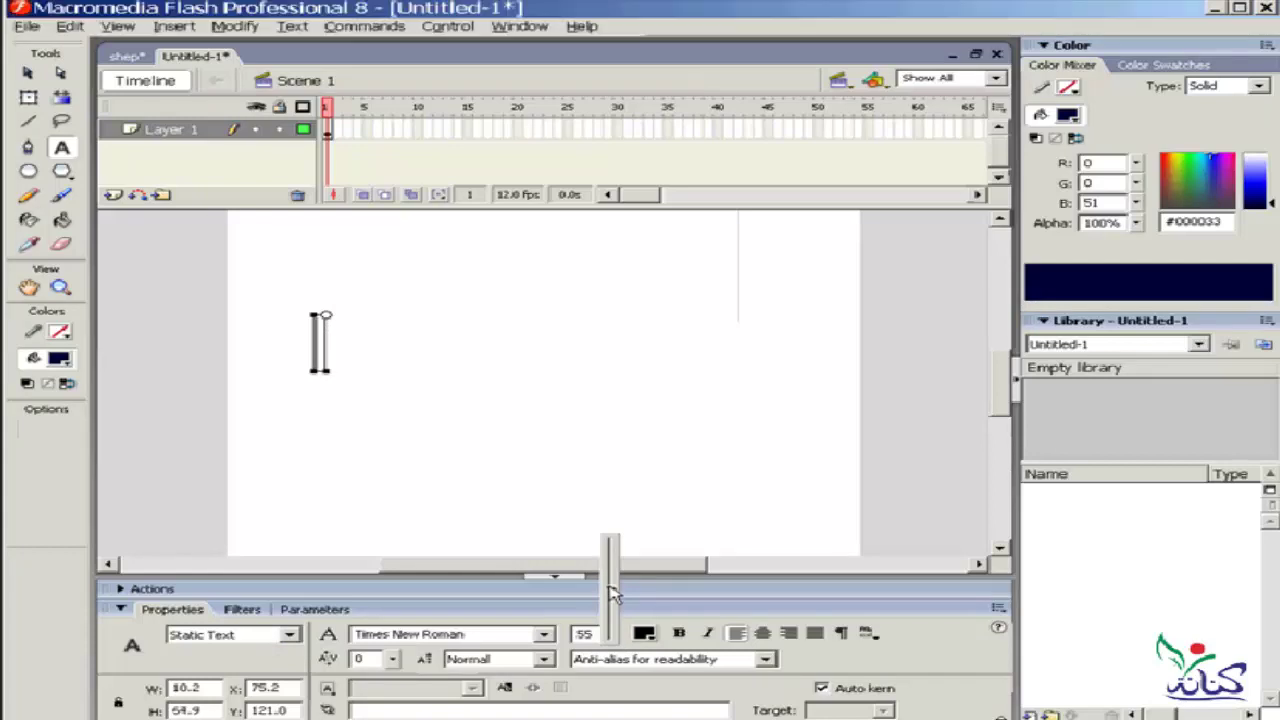
left_click_drag(614, 597, 614, 594)
double_click(588, 634)
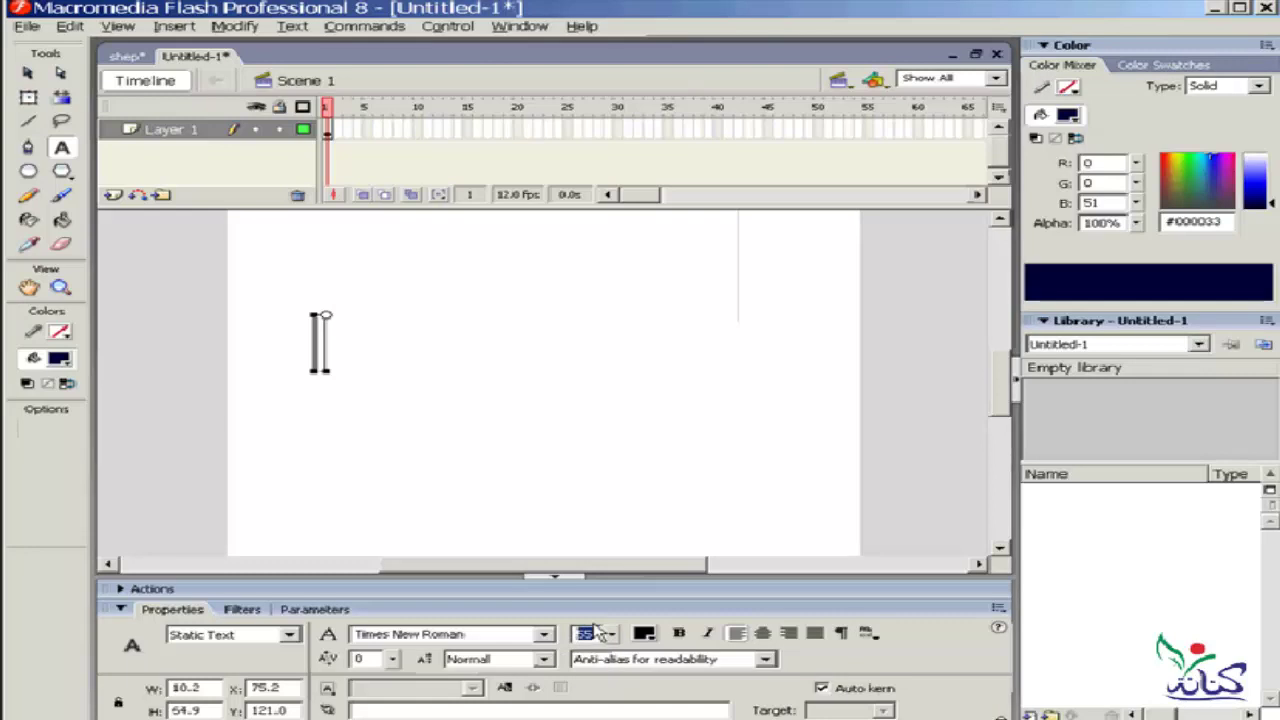
type("66")
- Set the text colour to teal #006666 and enter the word 'hesham'
left_click(645, 634)
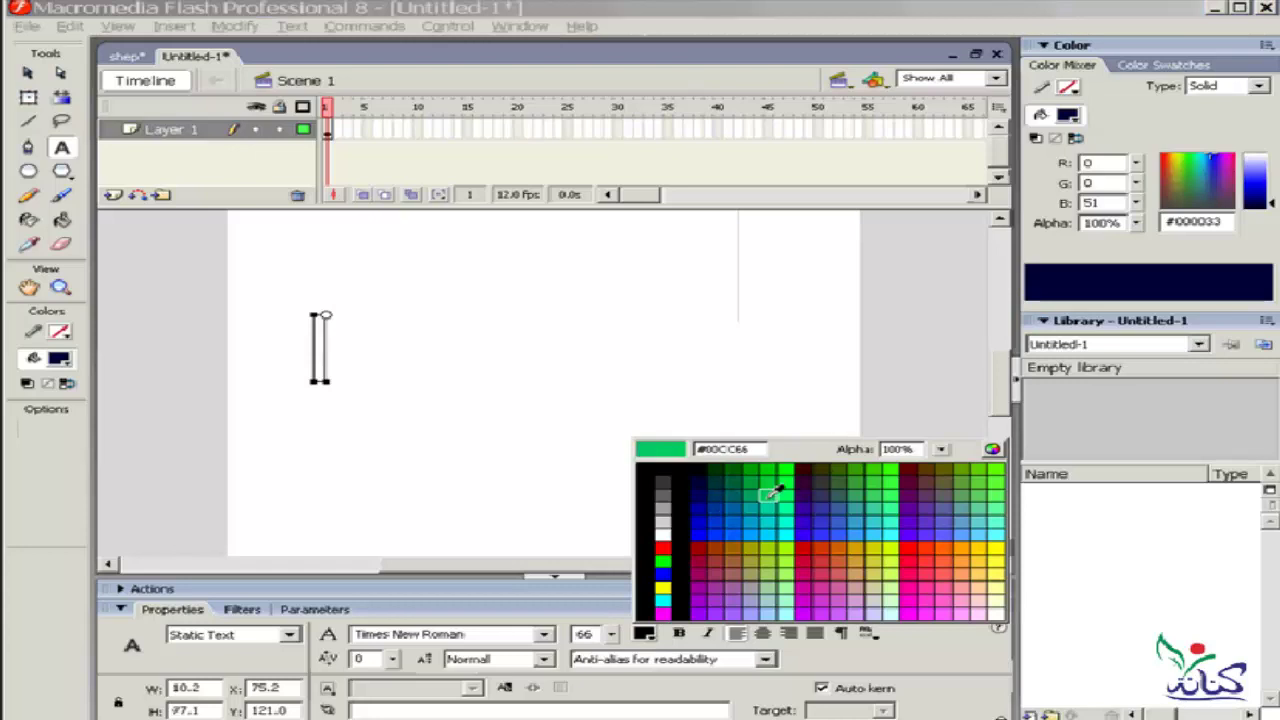
left_click(770, 490)
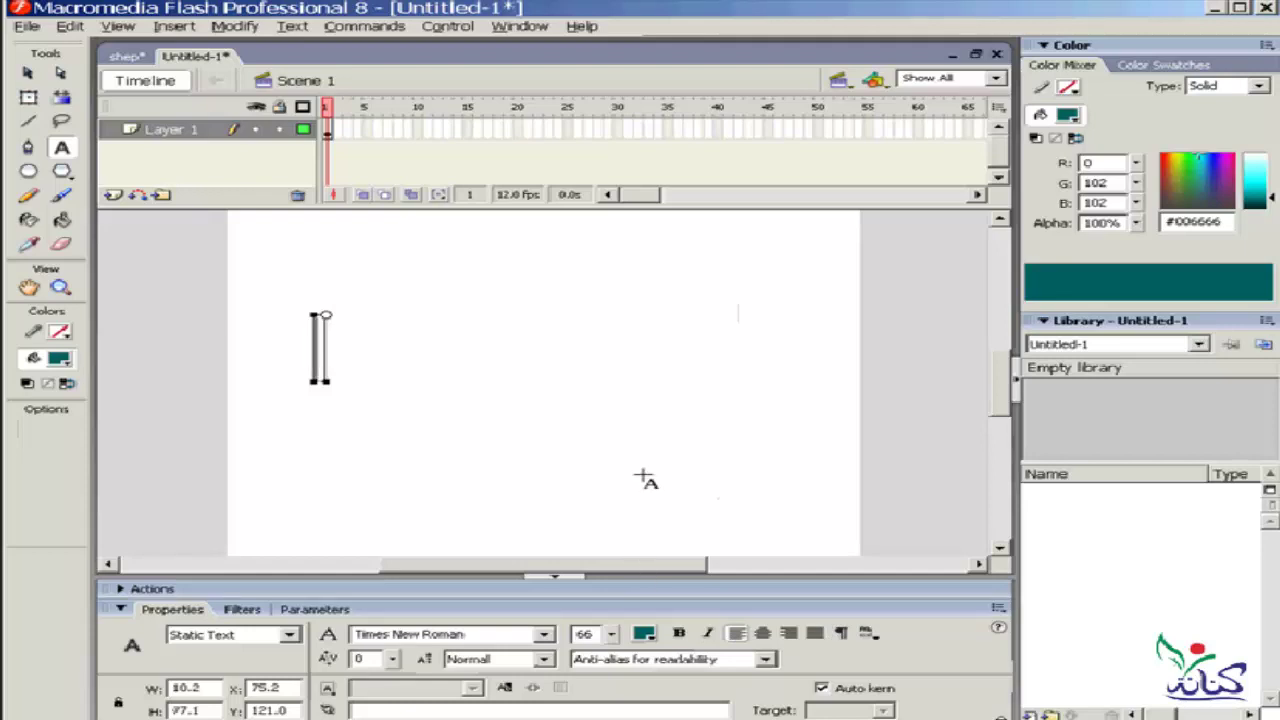
type("hesham")
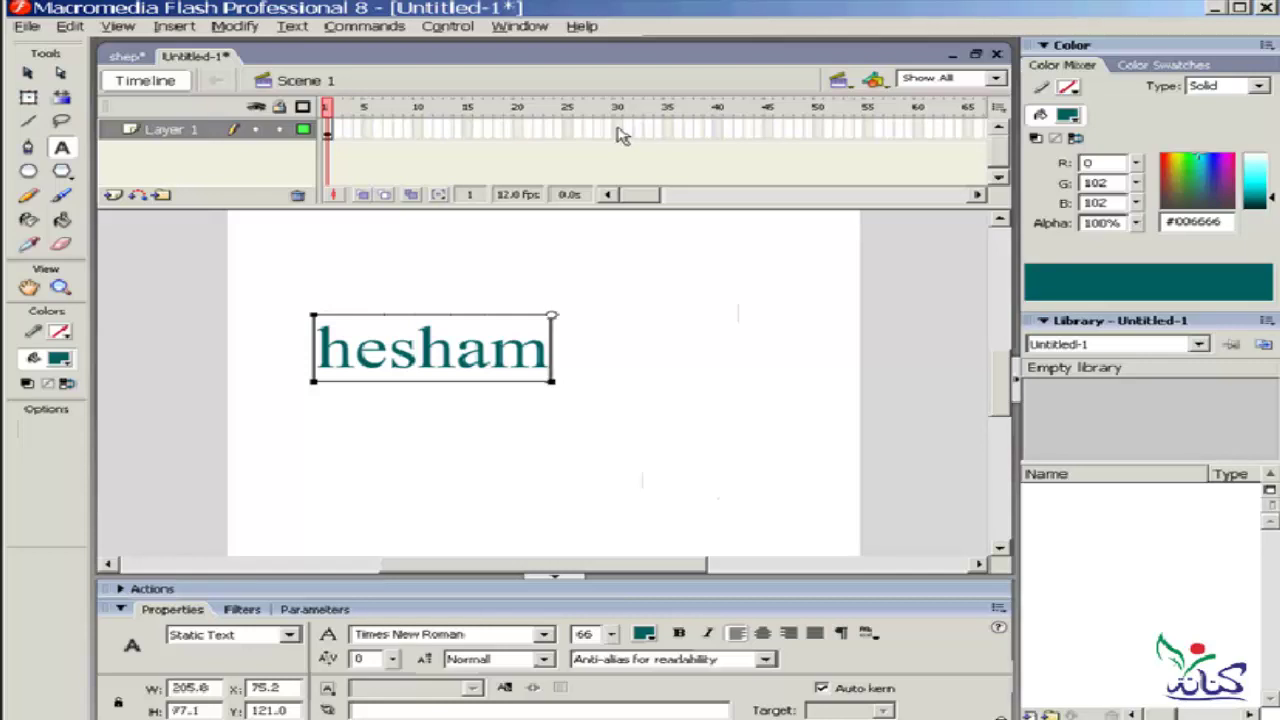
- Insert a keyframe at frame 30 holding the hesham text
left_click(618, 131)
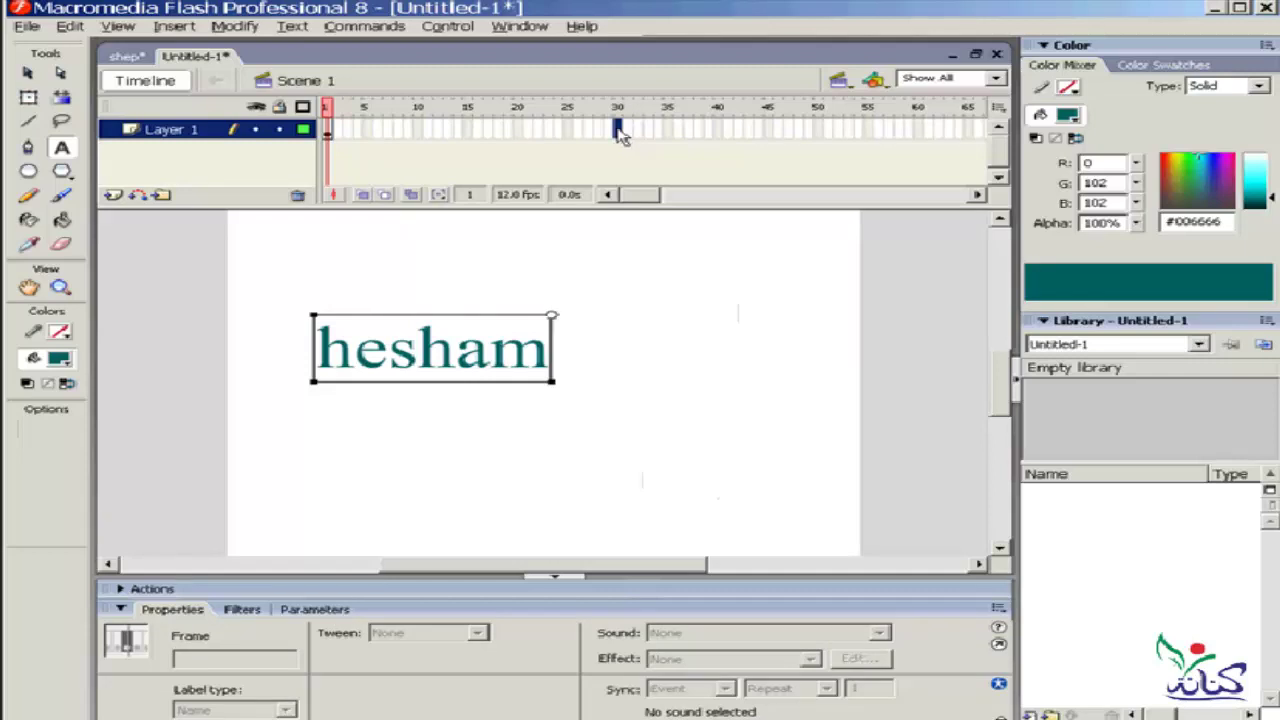
key("F6")
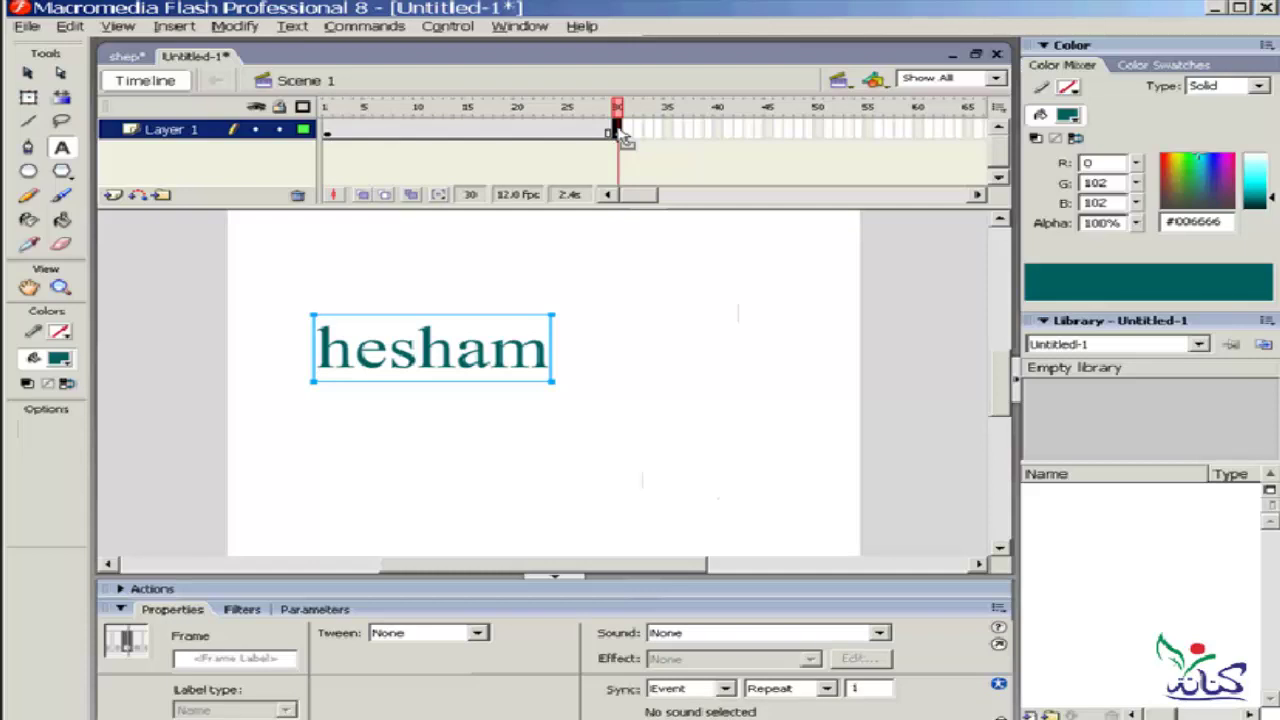
left_click(328, 132)
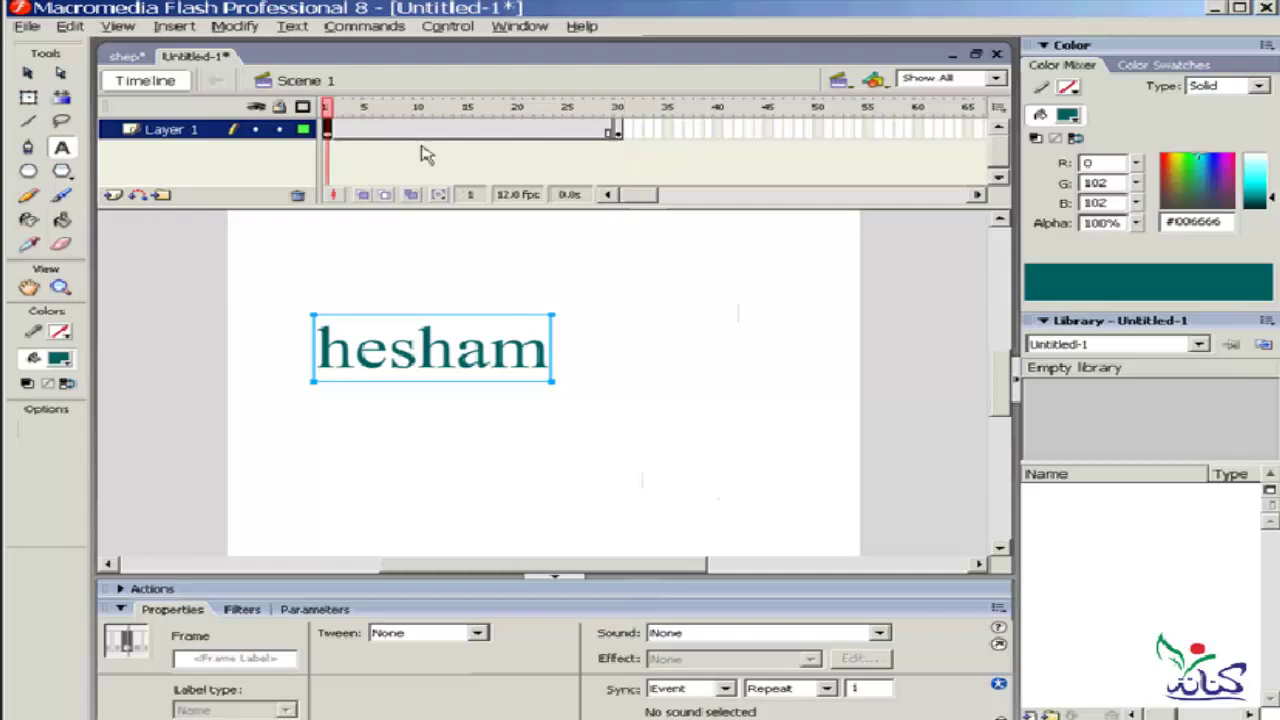
left_click(617, 134)
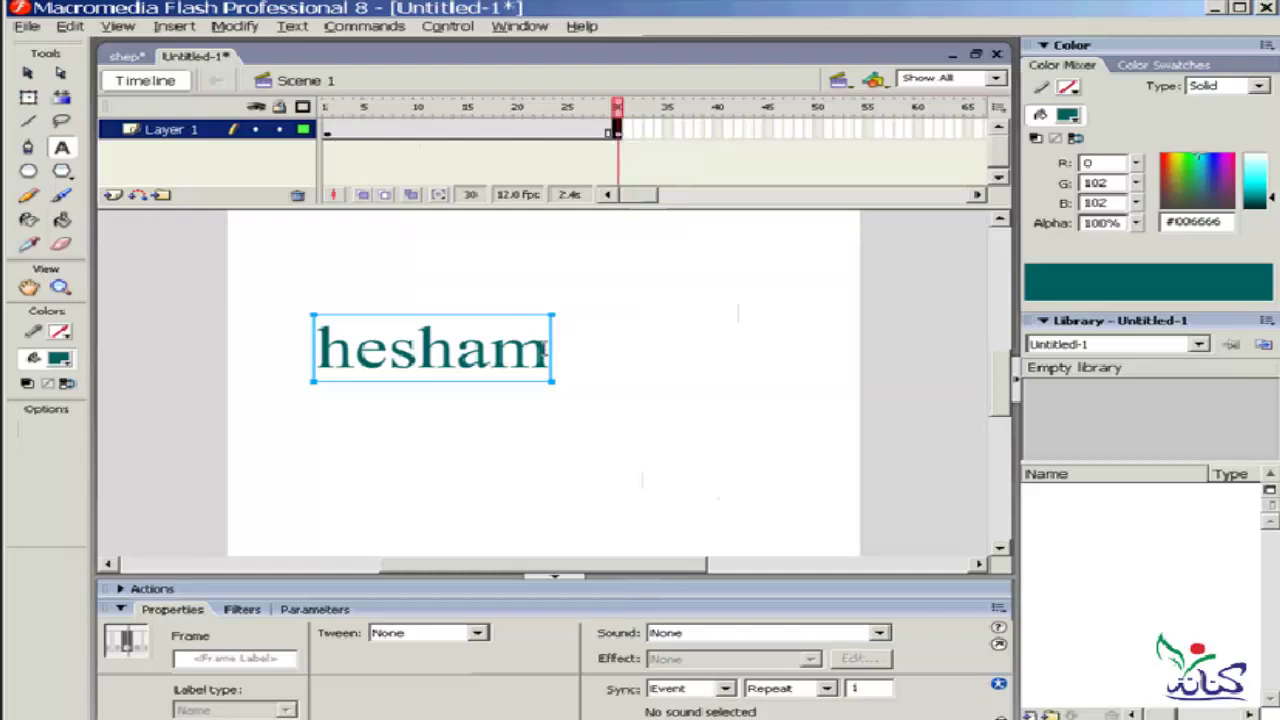
- Restyle the frame-30 hesham text to the Sydnie font at size 44
left_click_drag(548, 350, 316, 350)
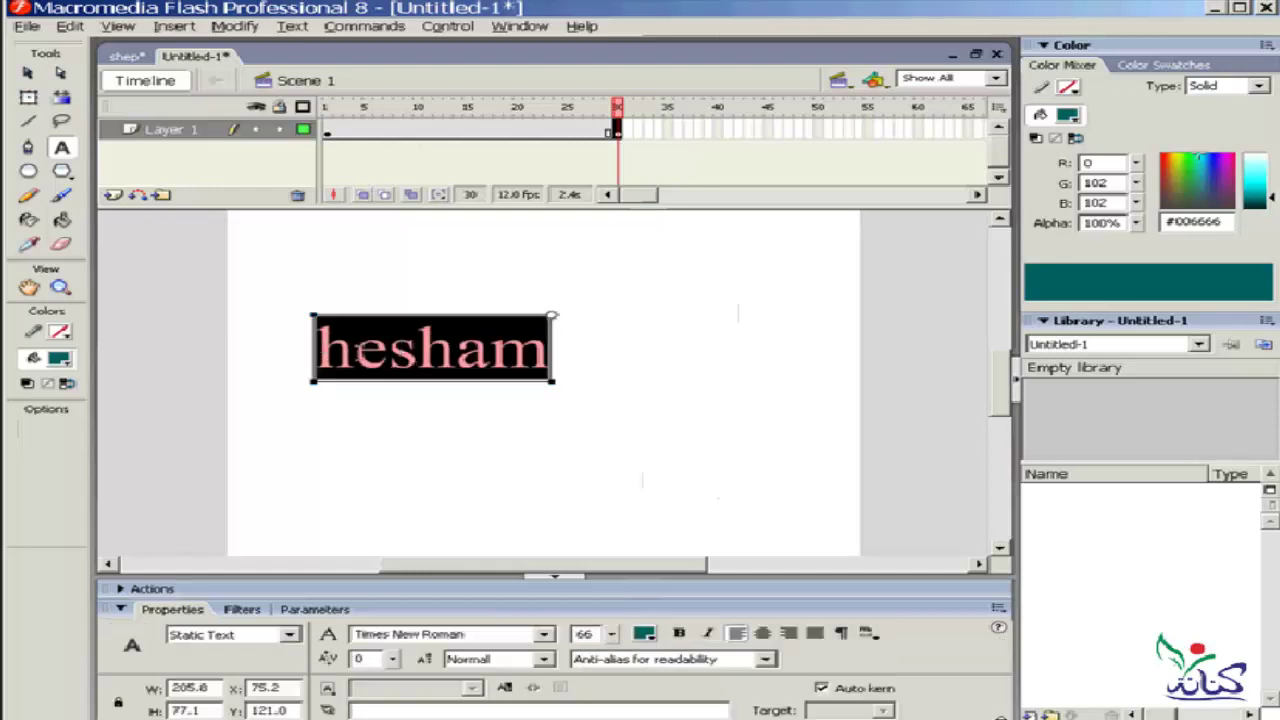
double_click(583, 634)
type("44")
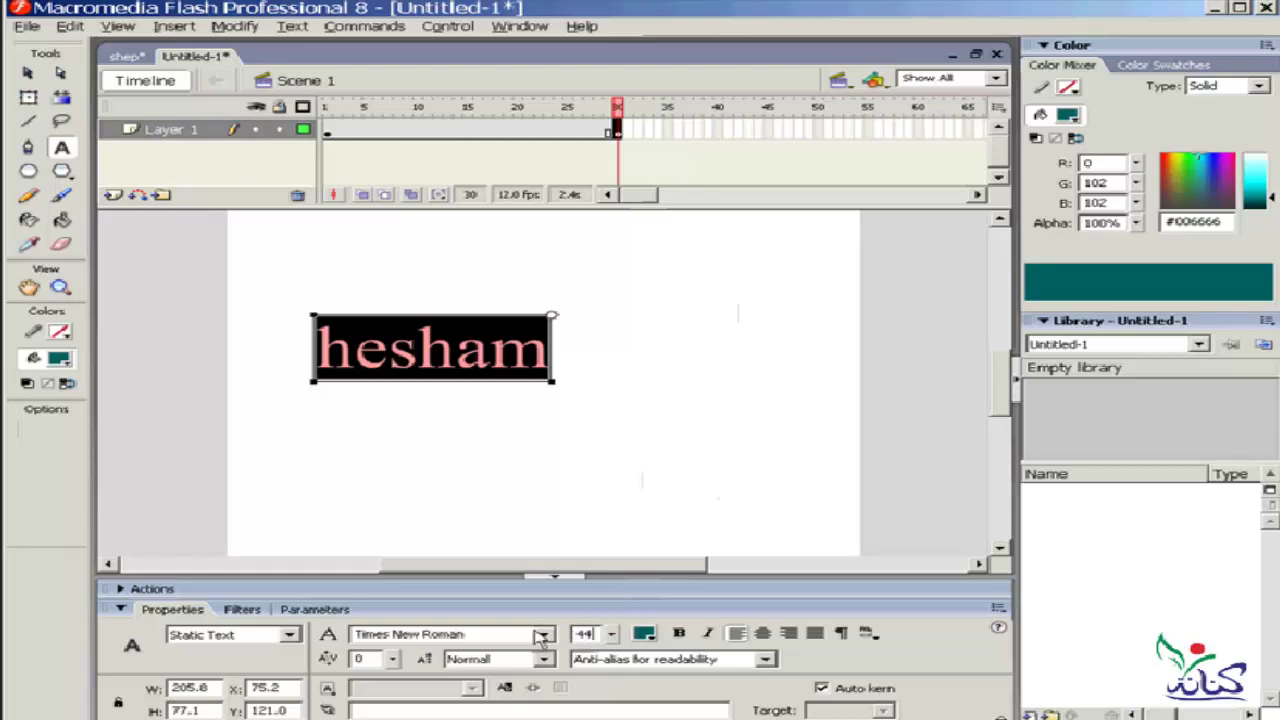
left_click(544, 634)
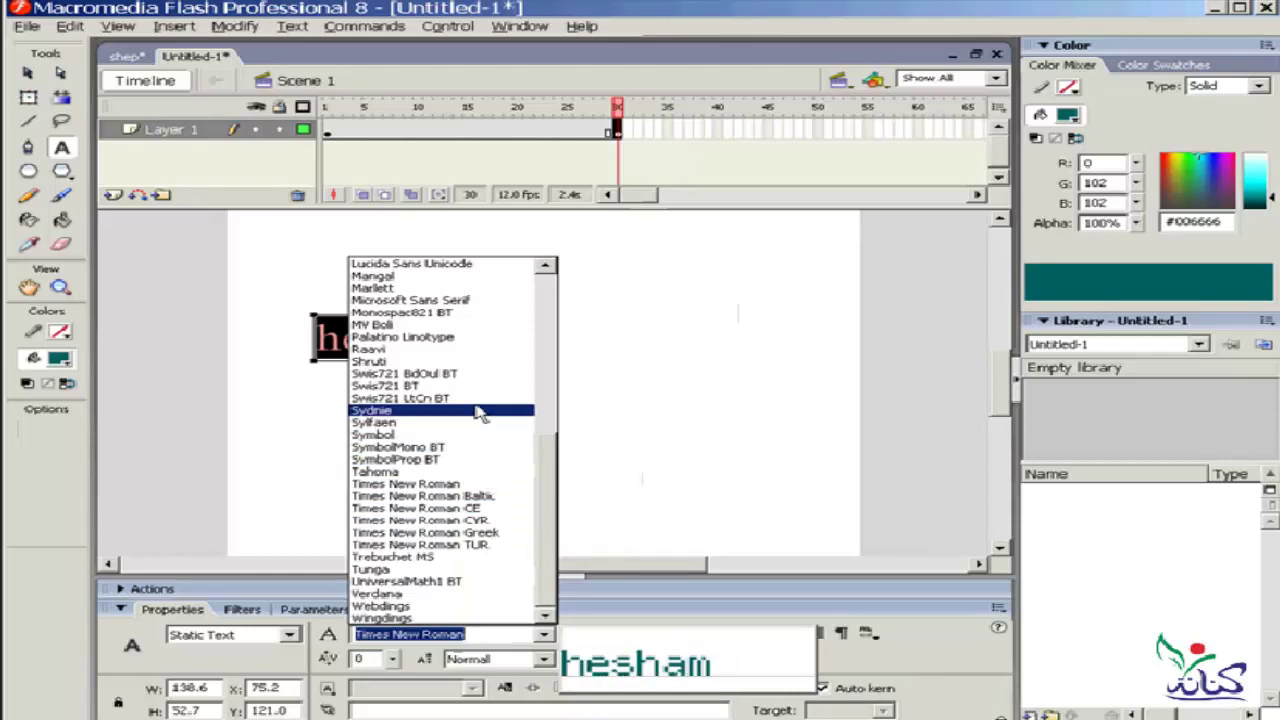
left_click(480, 413)
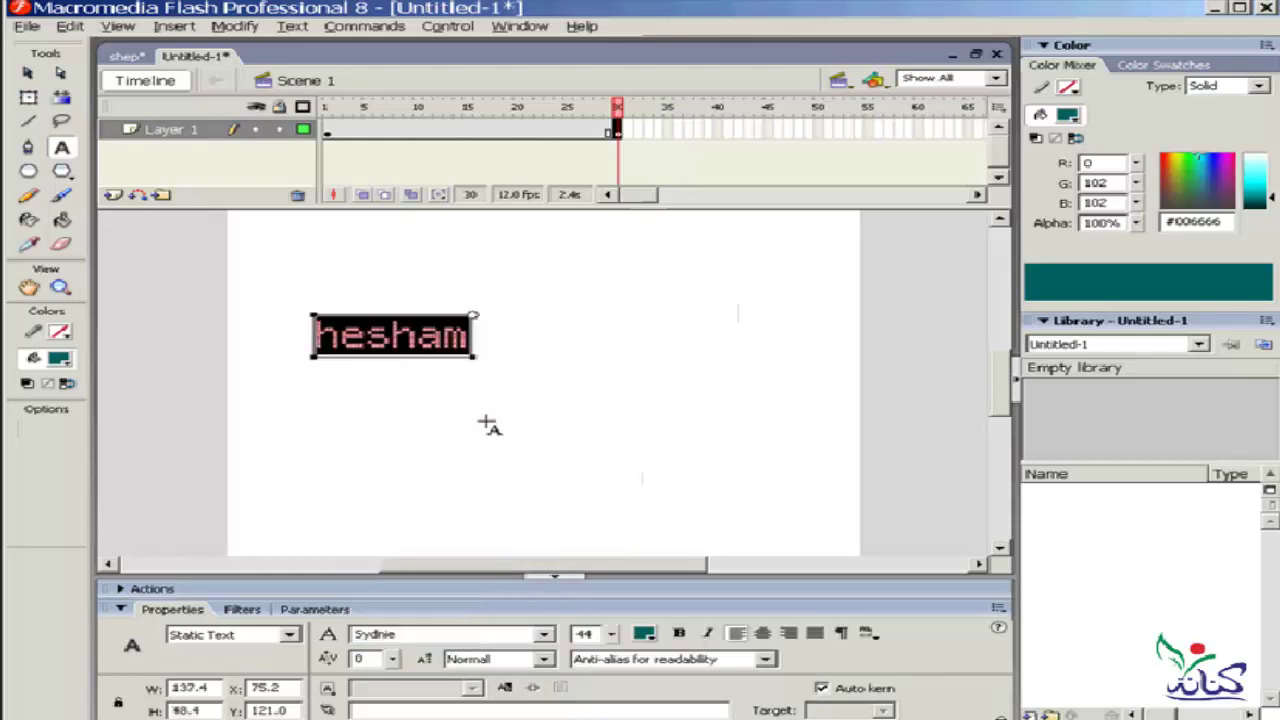
left_click(450, 131)
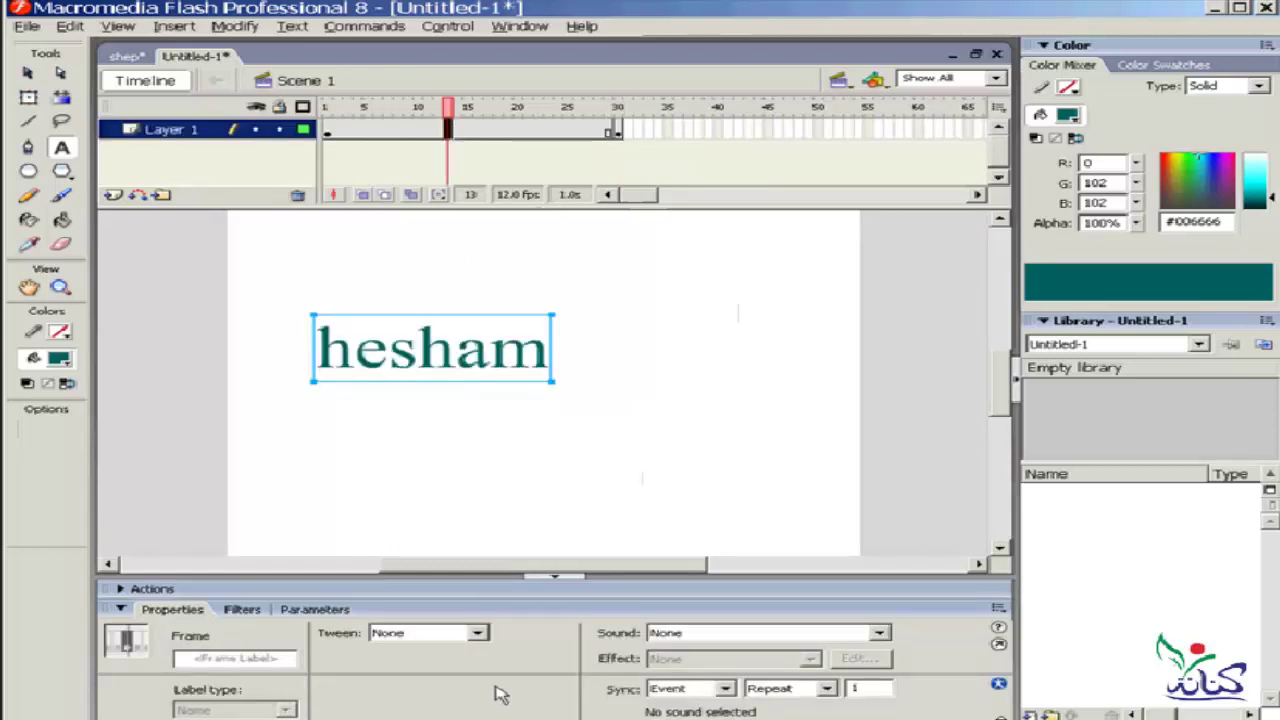
- Apply a shape tween across frames 1–30 and view both keyframes
left_click(478, 633)
left_click(452, 676)
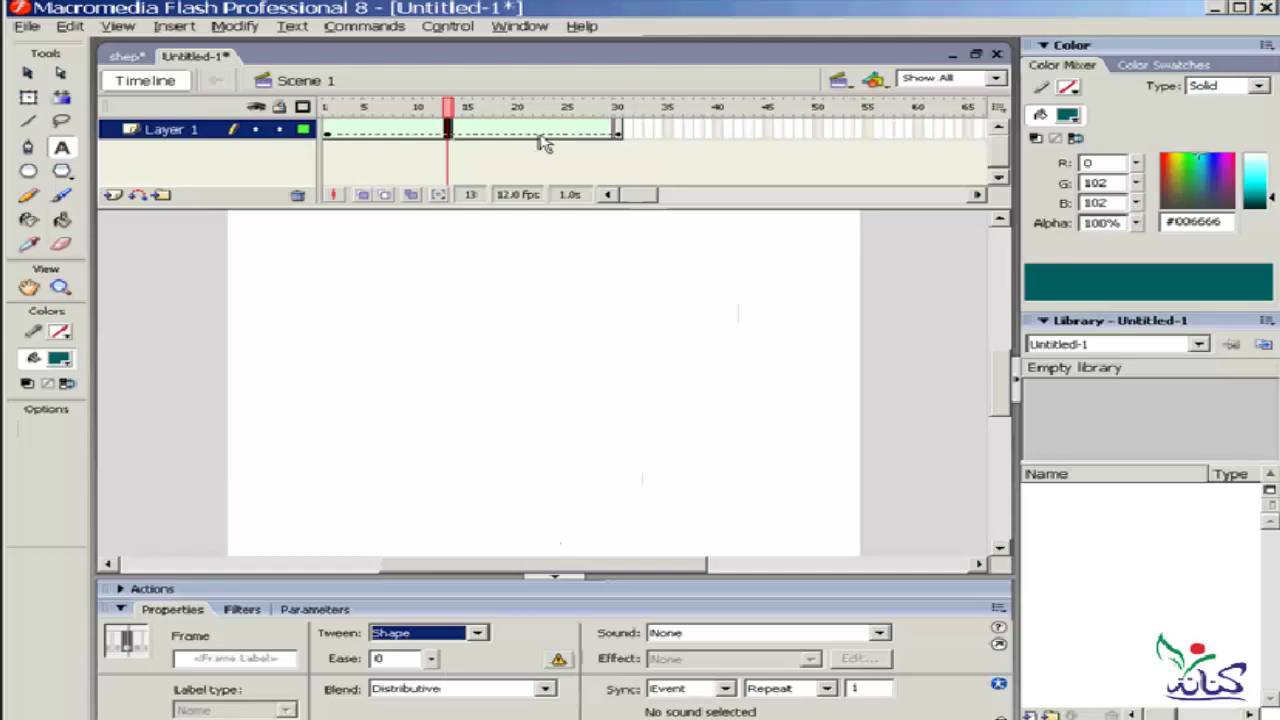
left_click(328, 132)
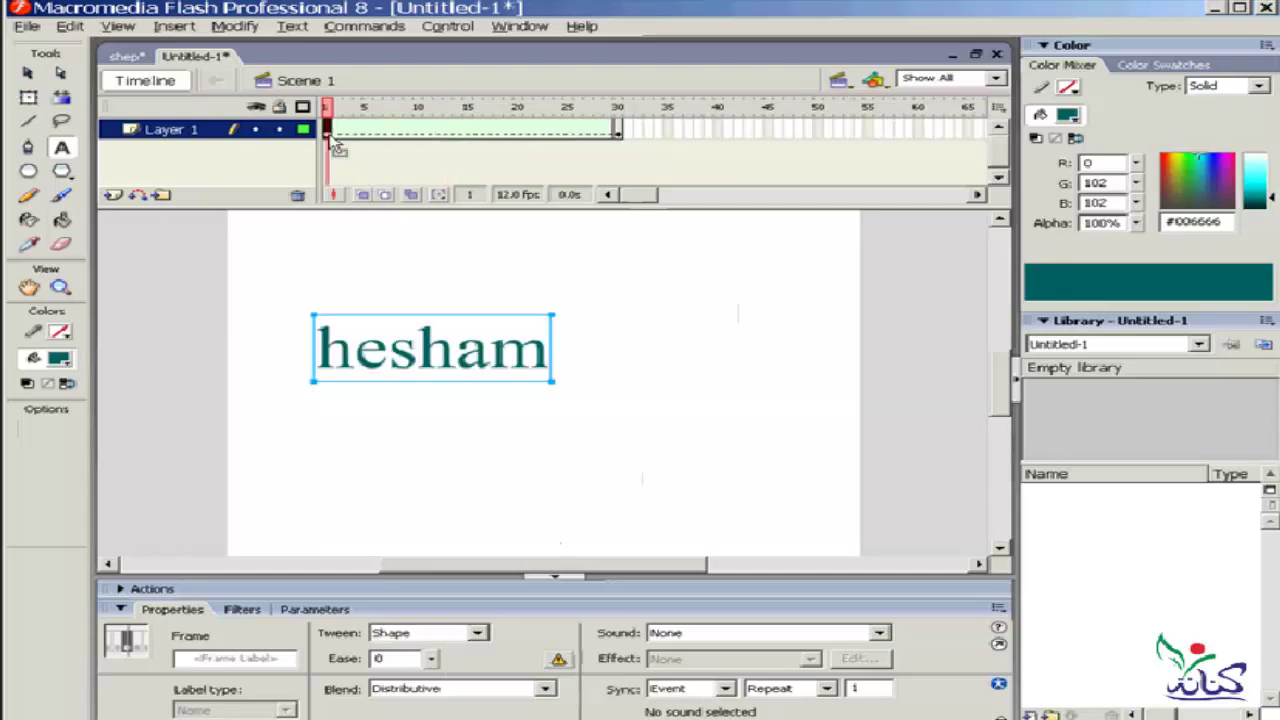
left_click(618, 131)
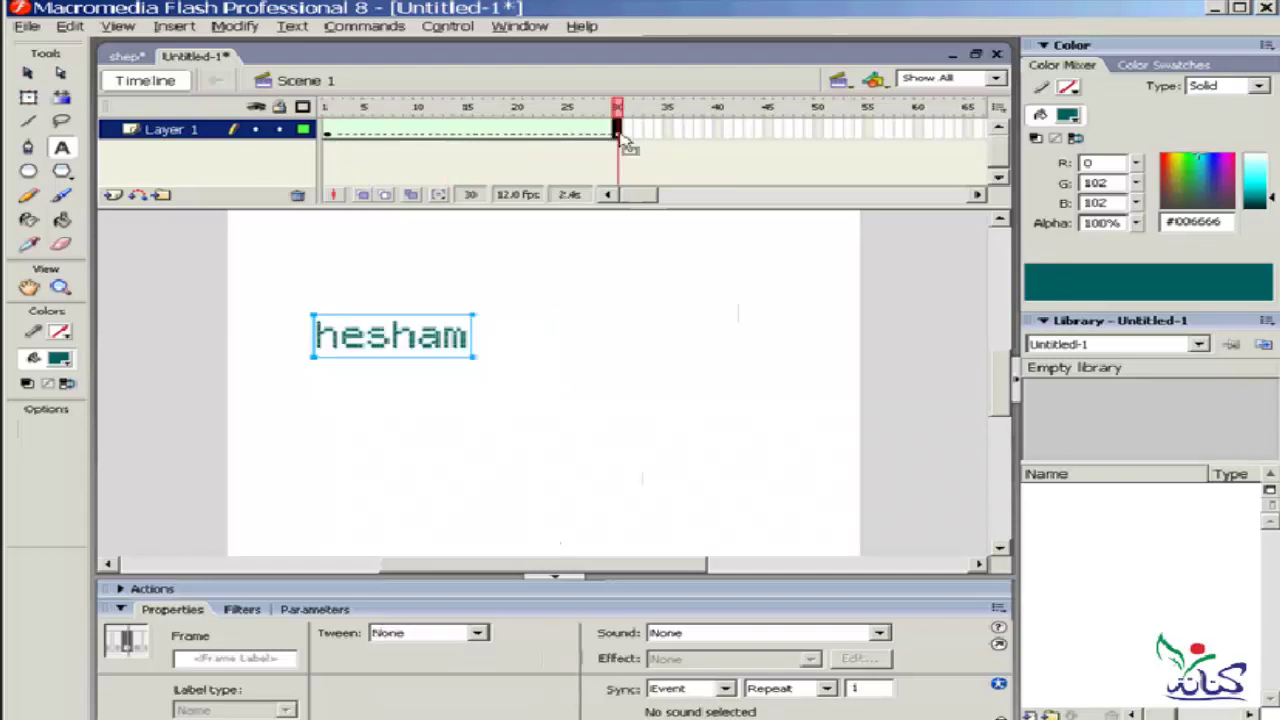
- Play the animation and compare frame 1 with frame 30, ending on frame 1
key("Return")
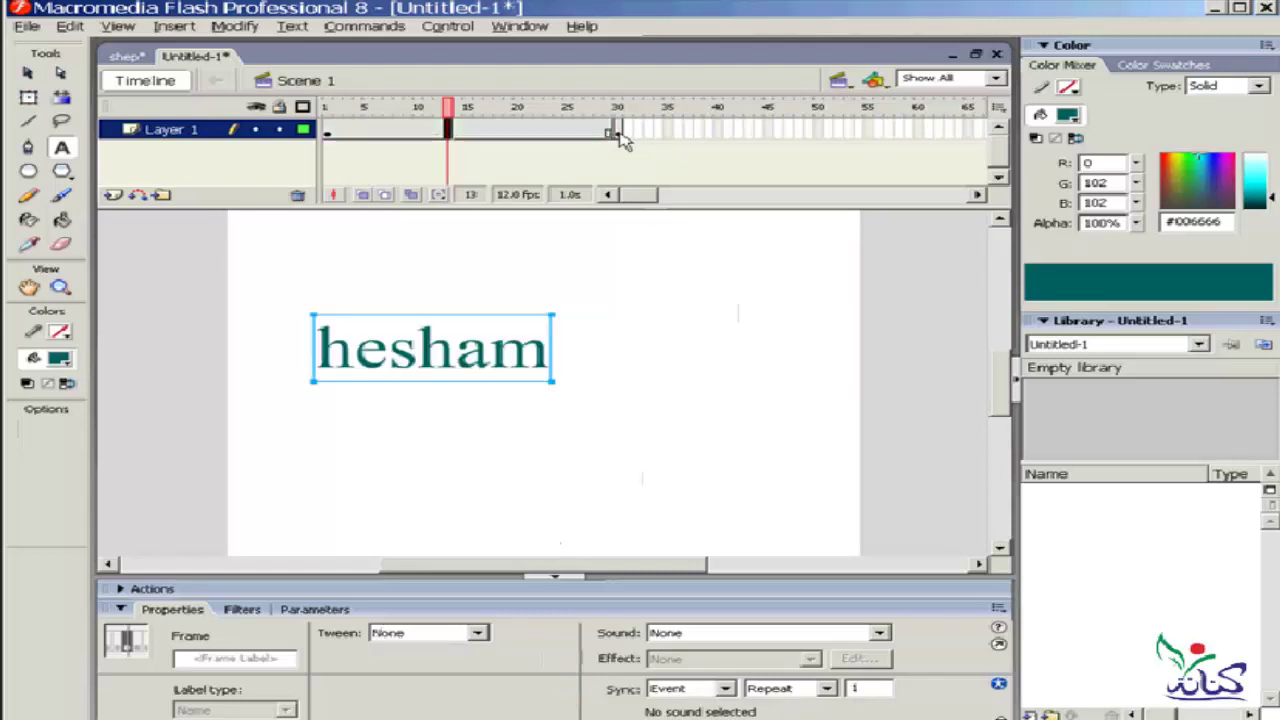
left_click(618, 131)
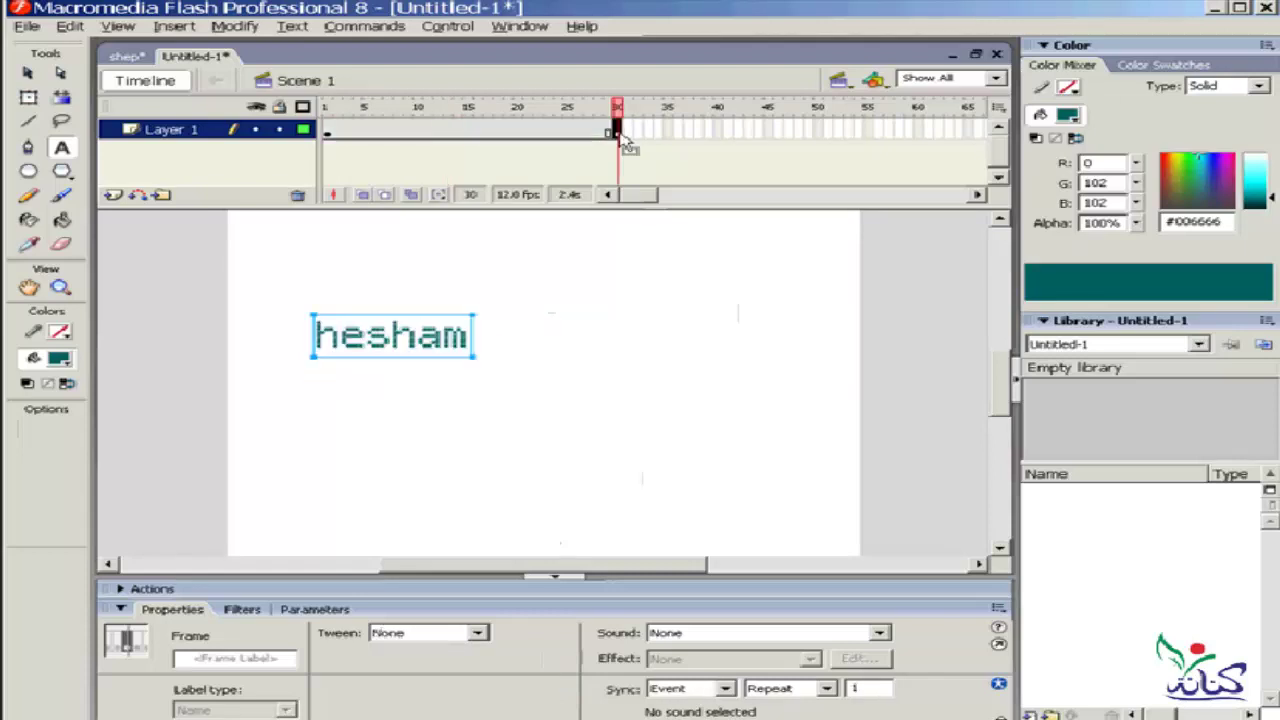
left_click(327, 131)
left_click(617, 131)
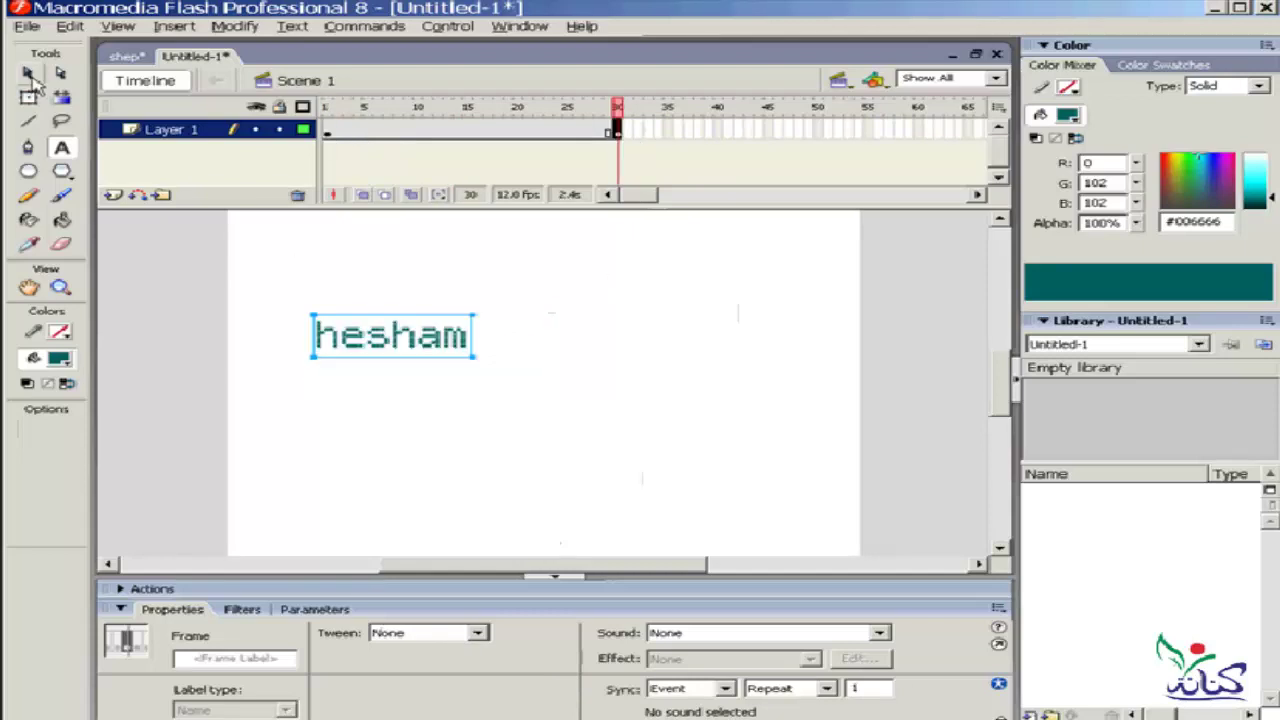
left_click(328, 131)
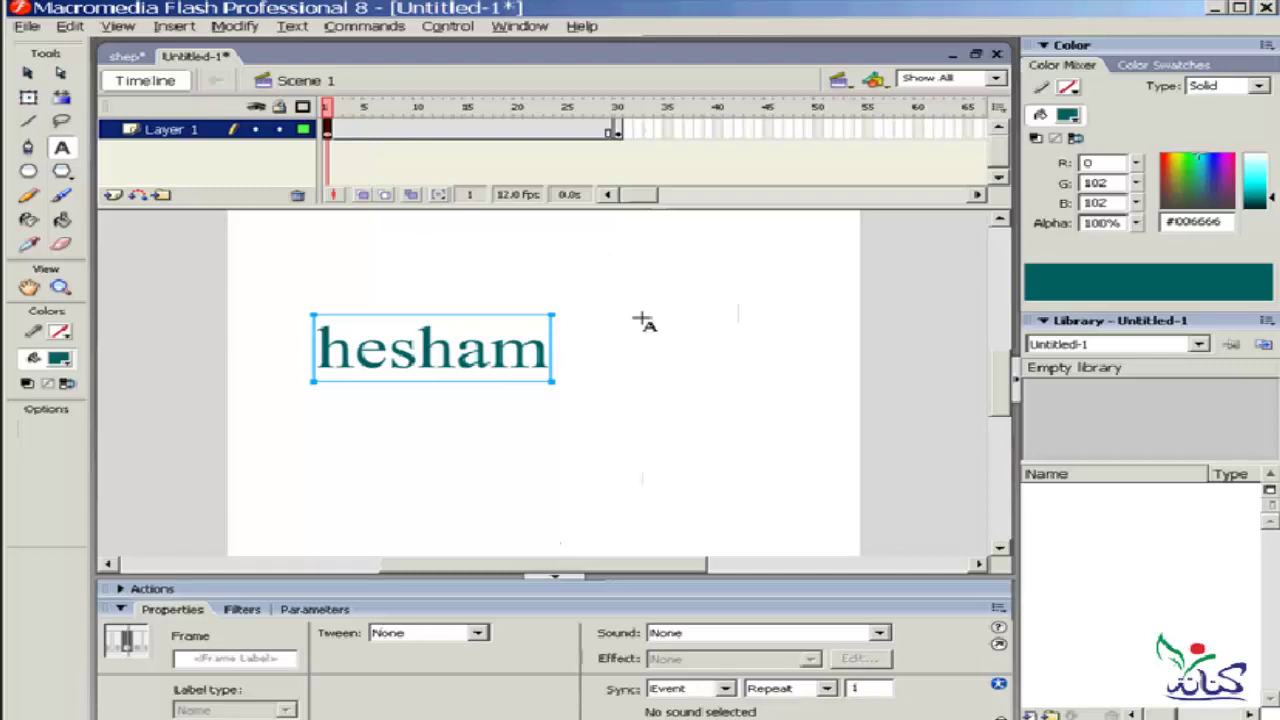
- Break the frame-1 hesham text apart twice into raw filled shapes
left_click(28, 73)
left_click(590, 289)
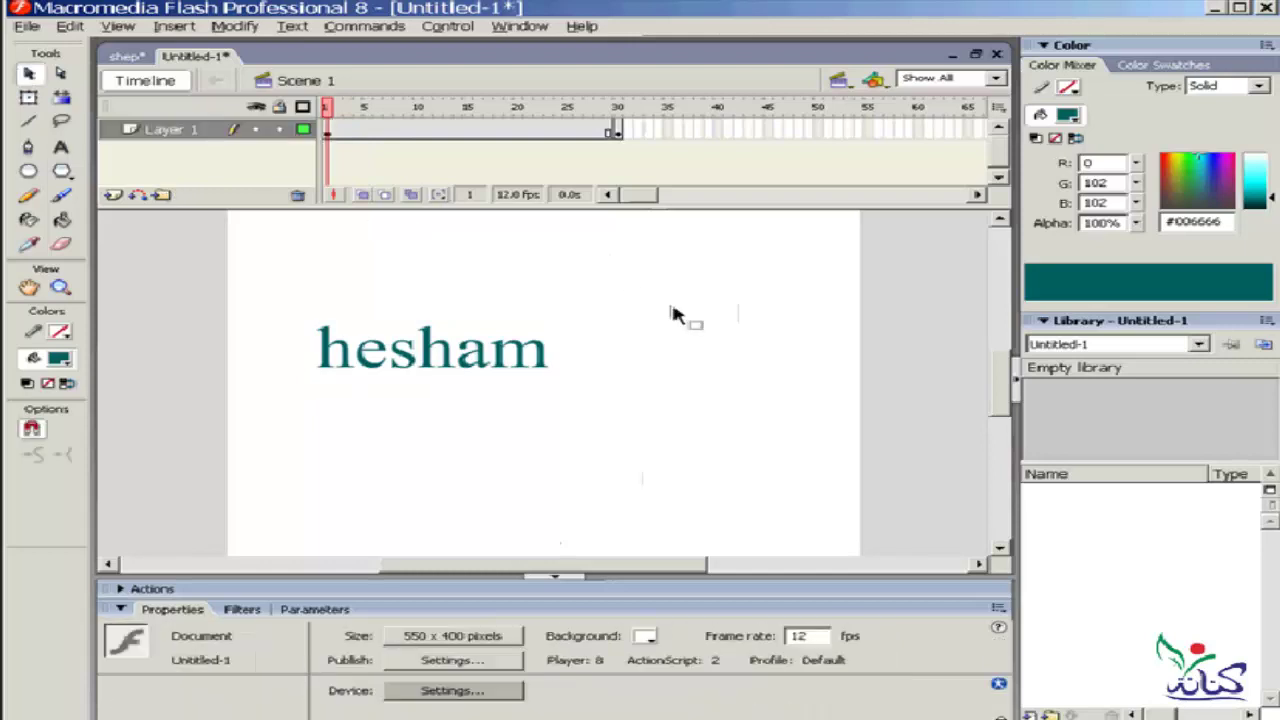
key("ctrl+a")
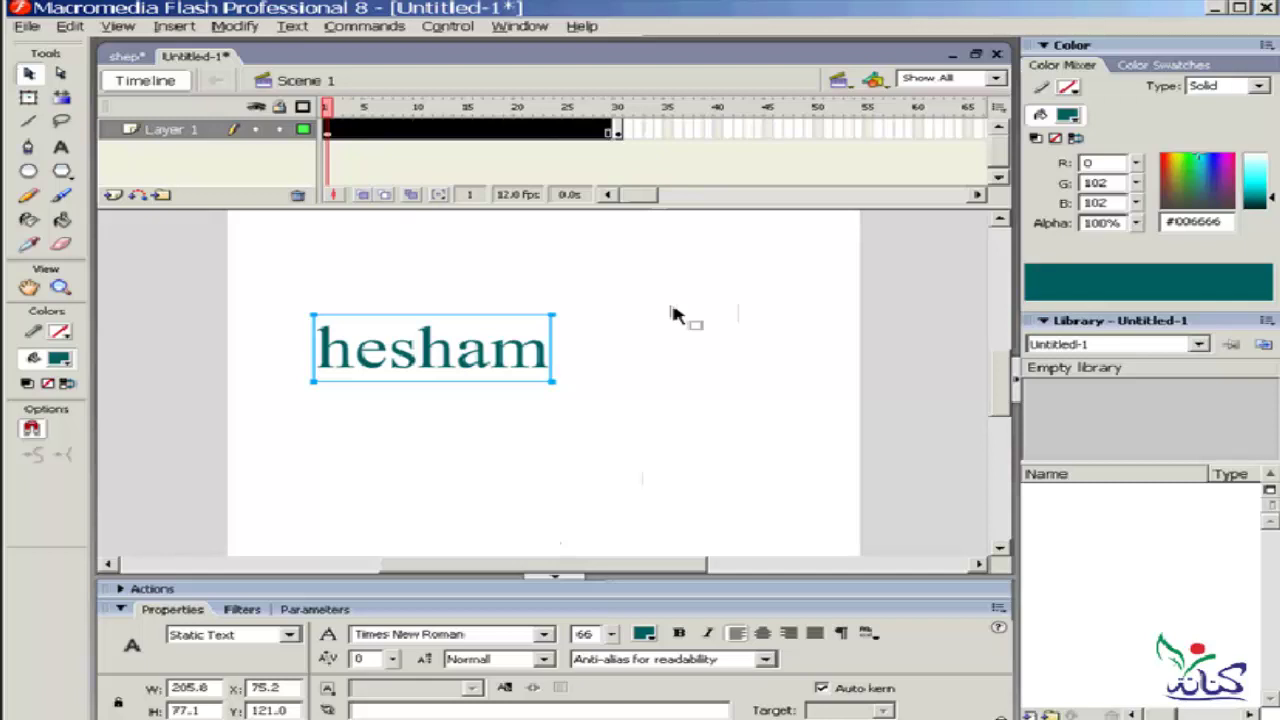
key("ctrl+b")
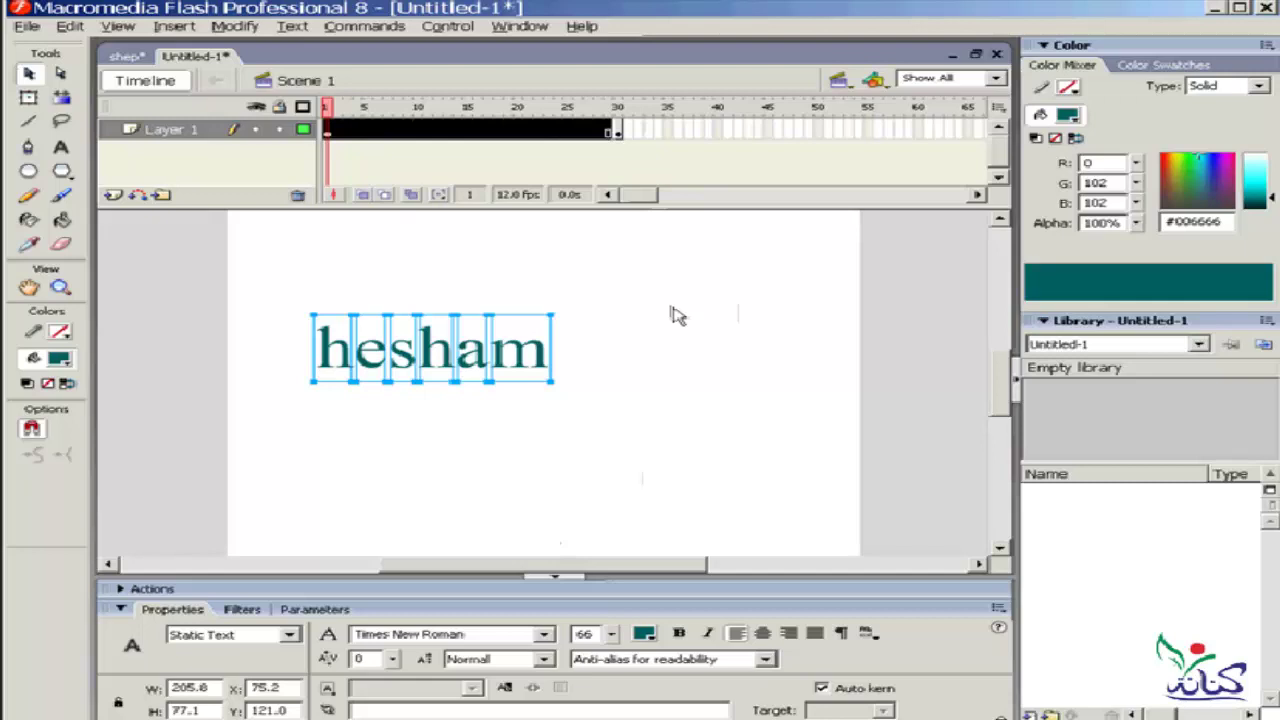
key("ctrl+b")
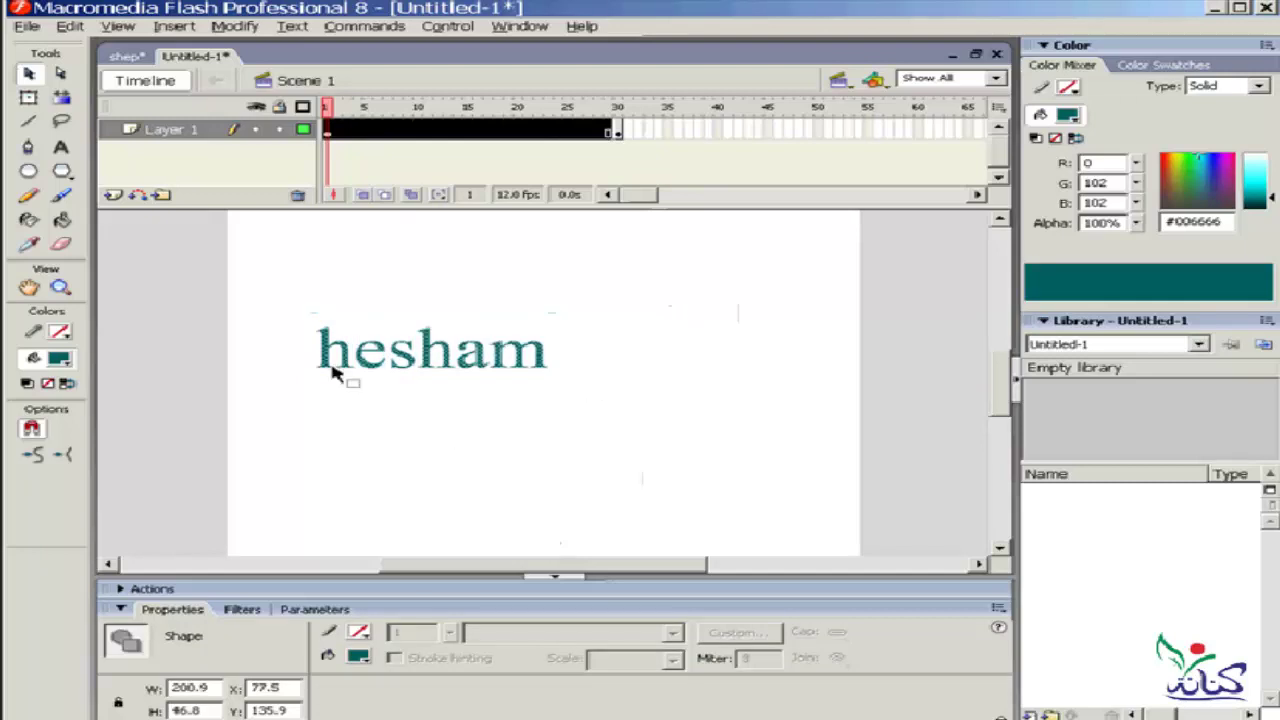
left_click(262, 270)
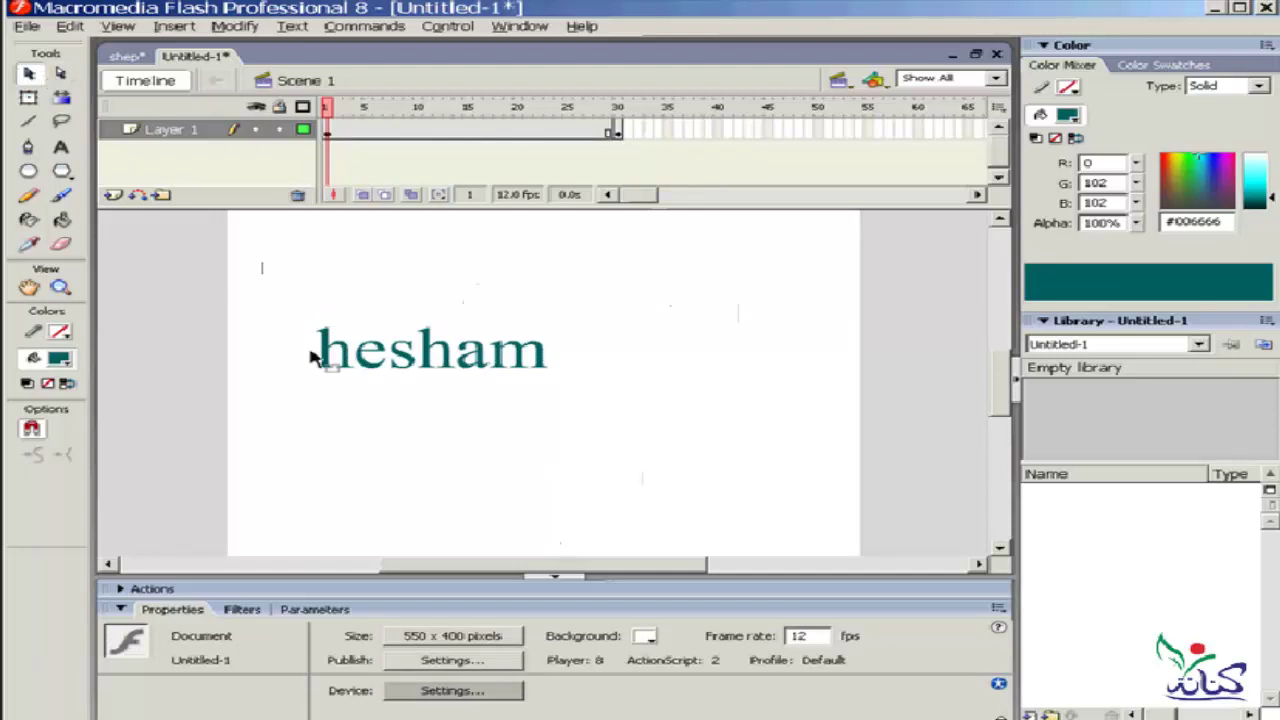
left_click_drag(325, 366, 258, 406)
key("ctrl+z")
- Break the frame-30 hesham text apart twice into raw shapes too
left_click(618, 131)
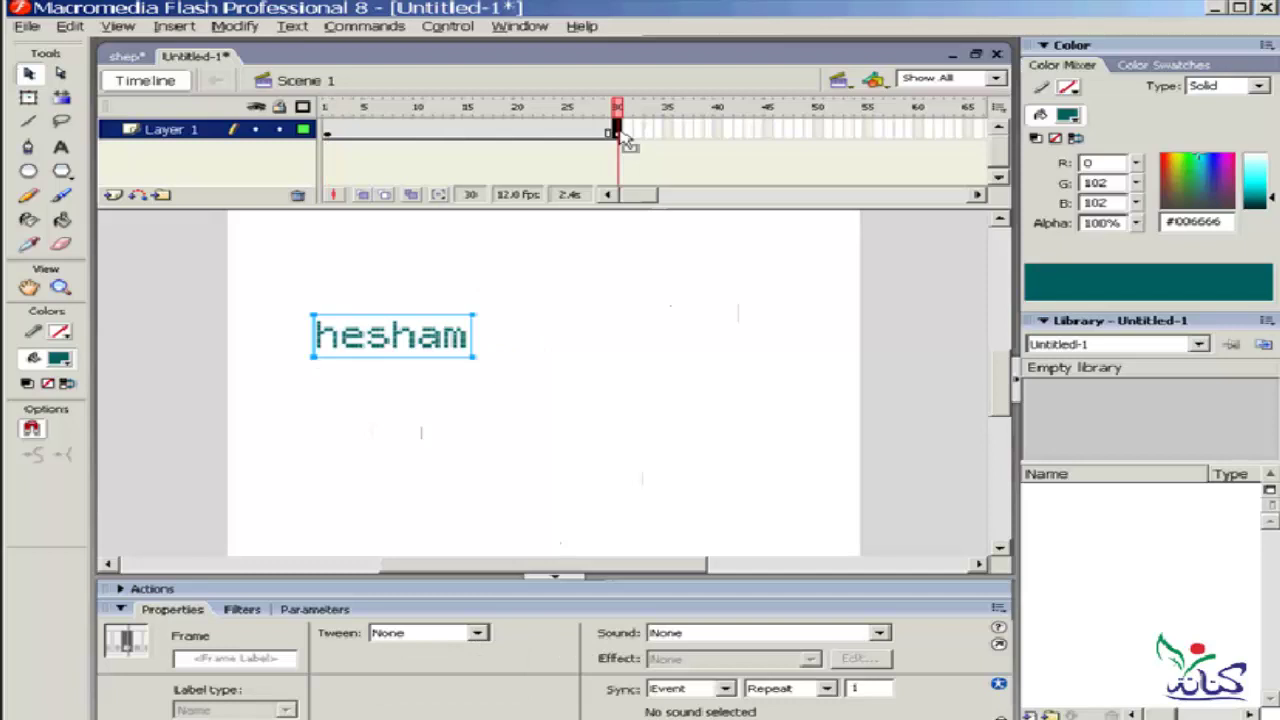
left_click(581, 398)
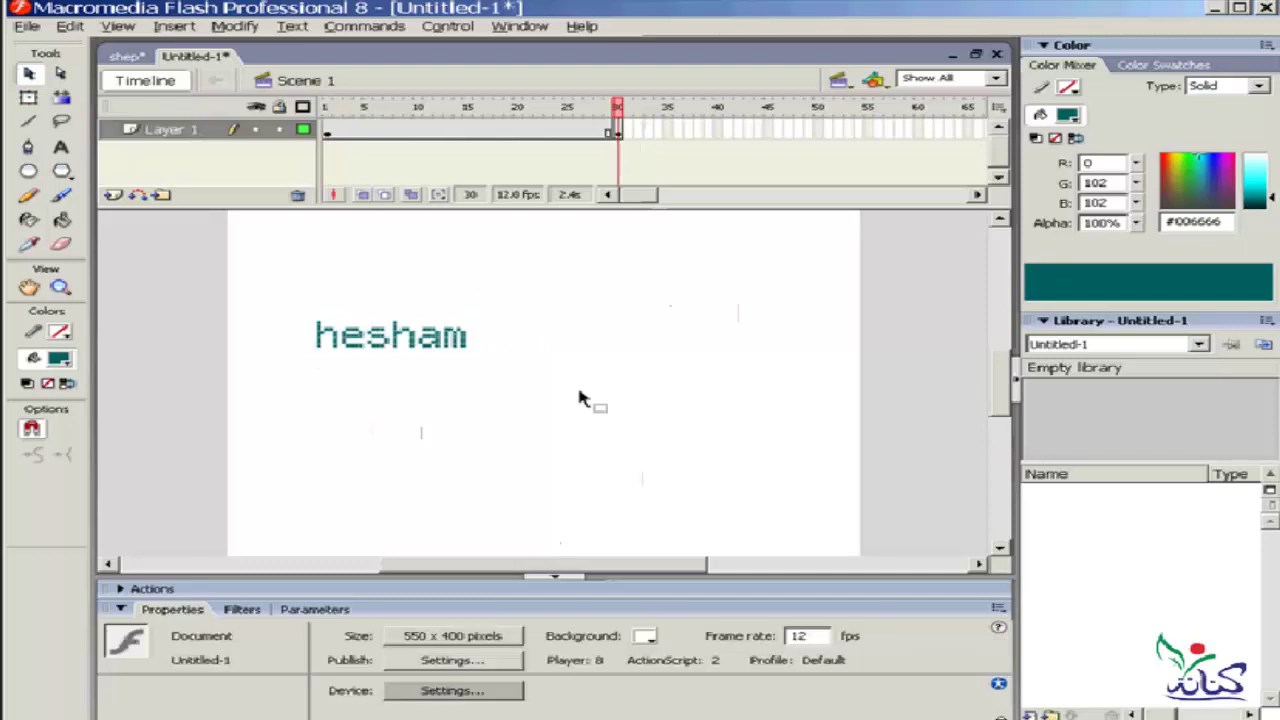
key("ctrl+a")
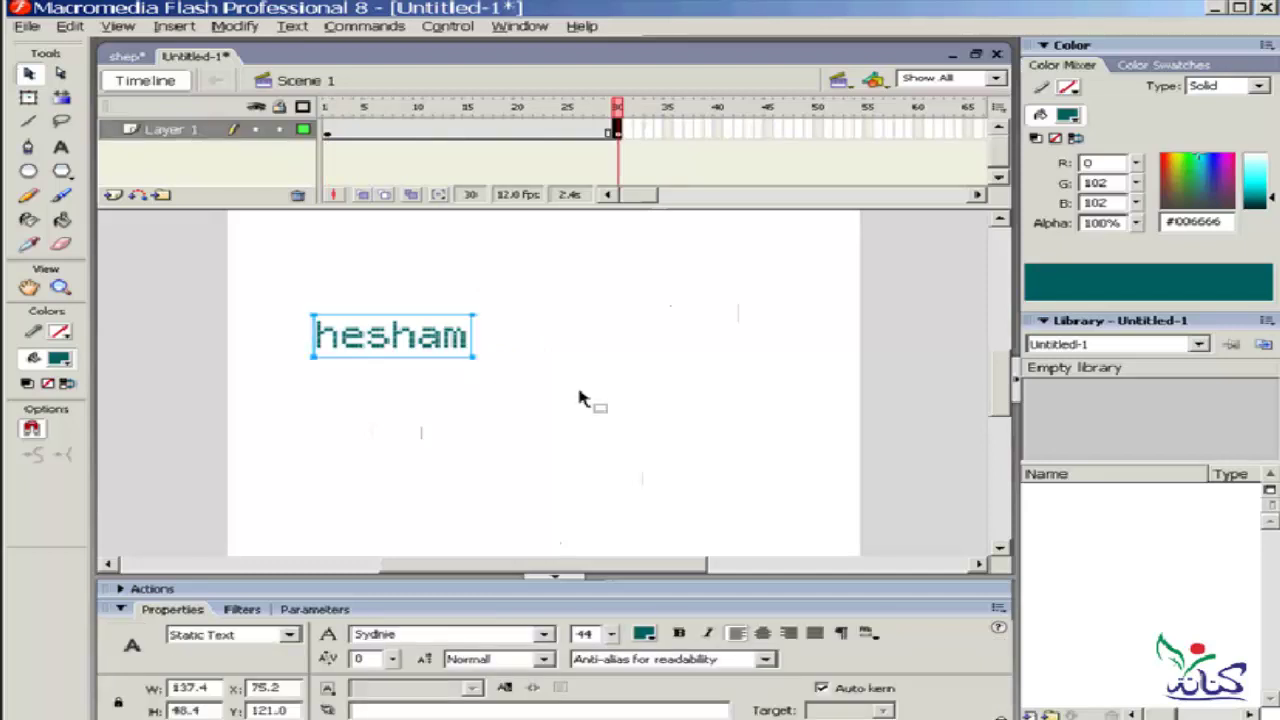
key("ctrl+b")
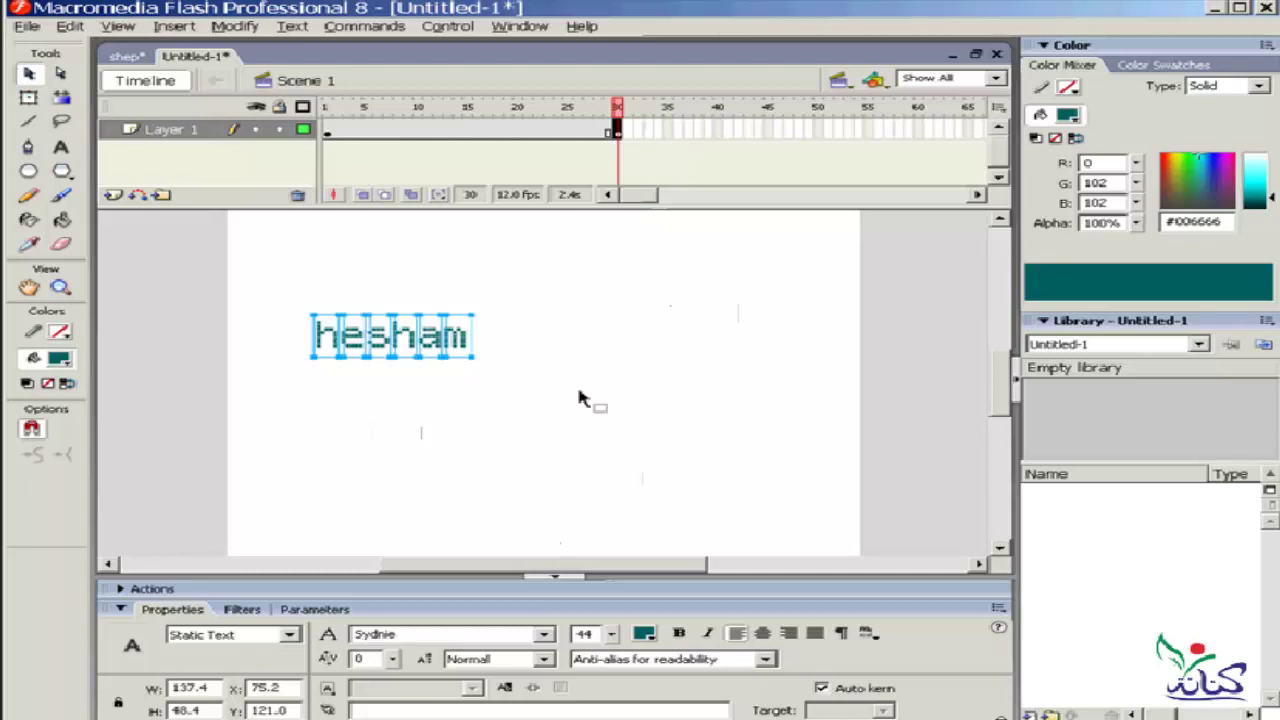
key("ctrl+b")
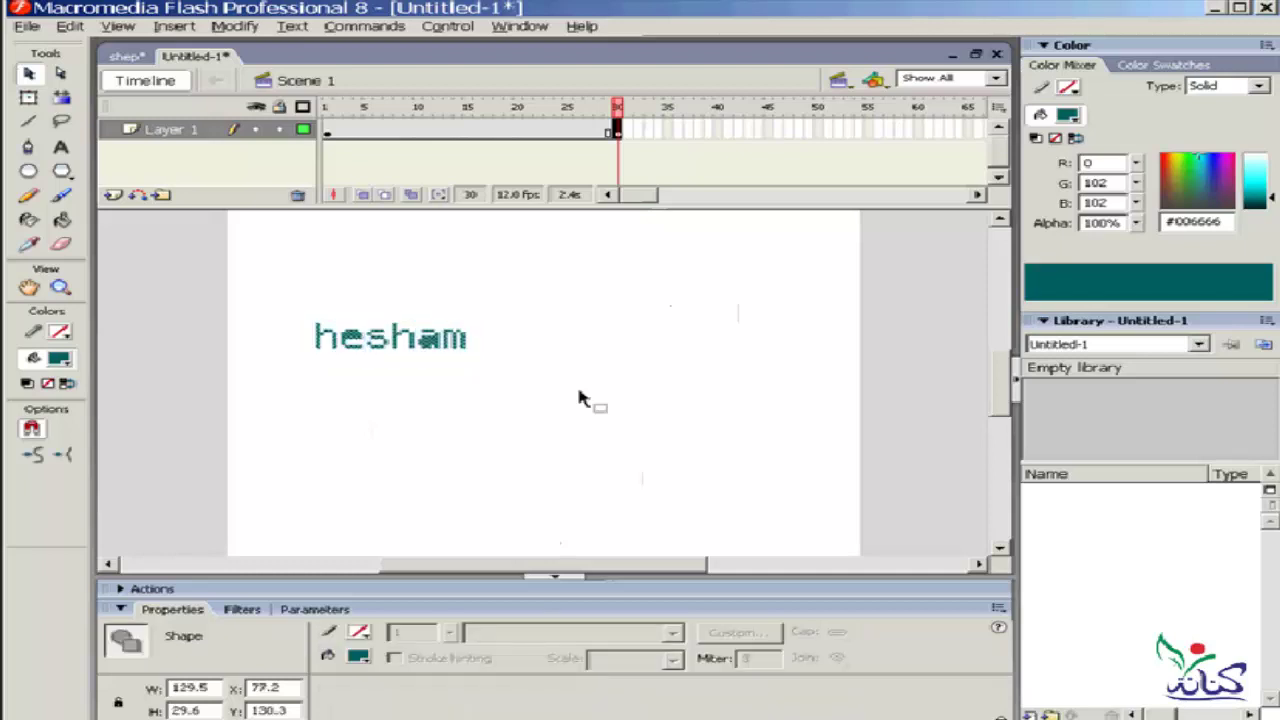
left_click(580, 398)
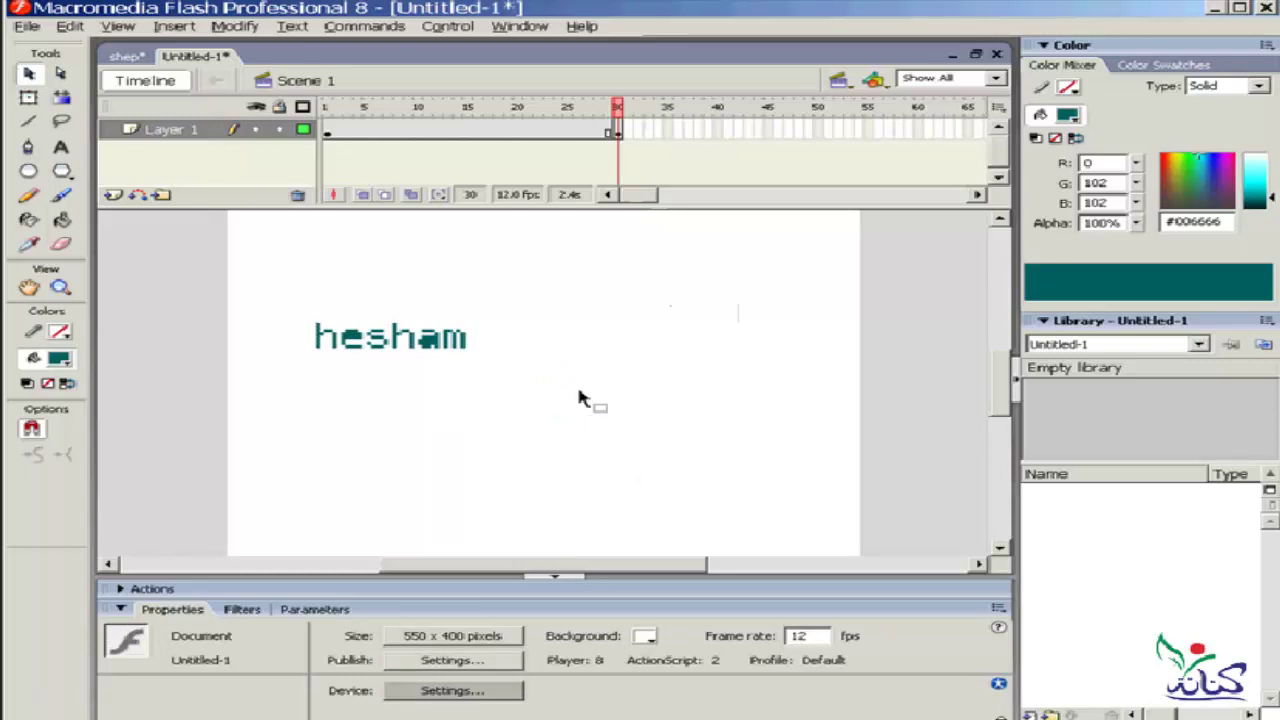
- Set a Shape tween on frames 1–30 and scrub from frame 1 to frame 30
left_click(430, 135)
left_click(478, 633)
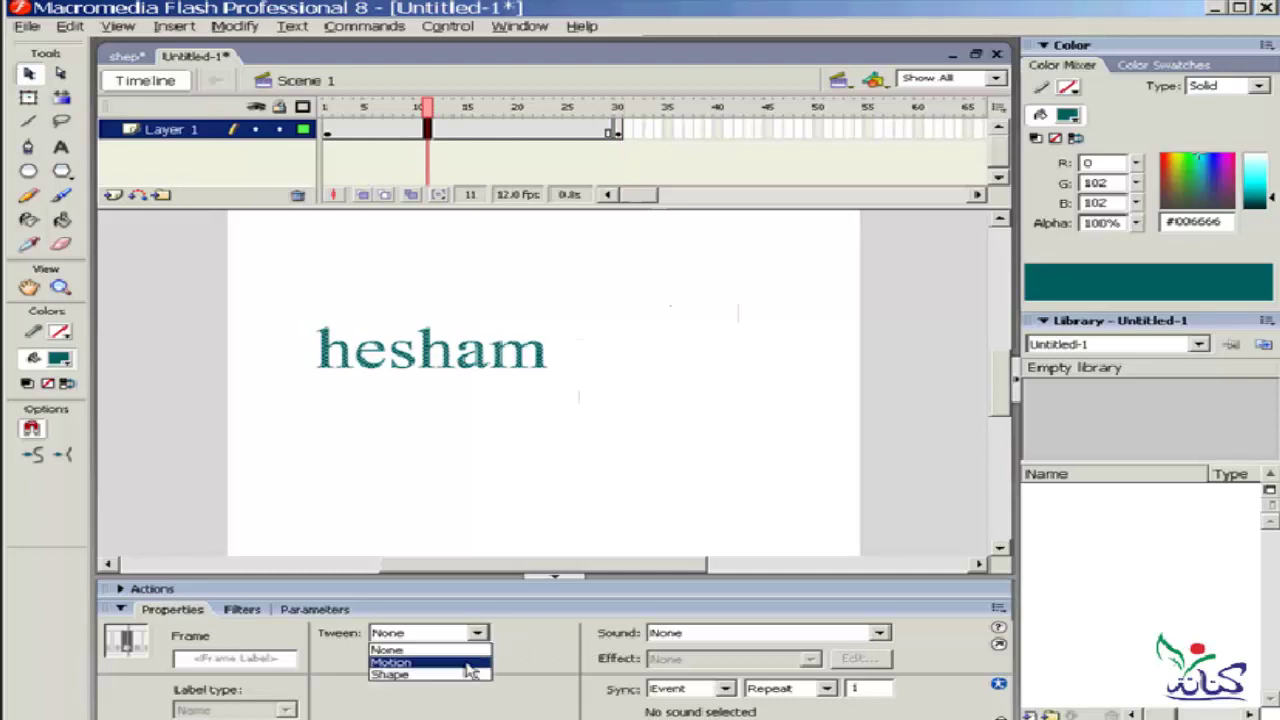
left_click(462, 675)
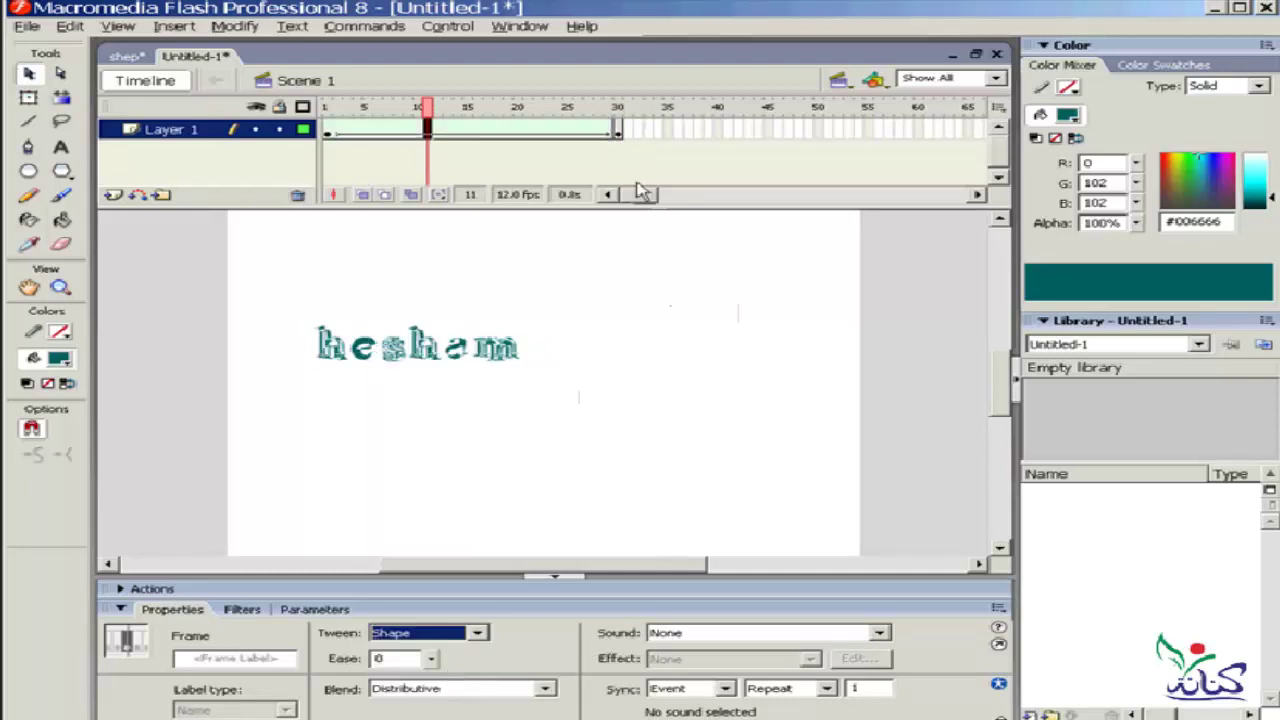
mouse_move(428, 108)
left_mouse_down()
mouse_move(334, 110)
mouse_move(476, 128)
mouse_move(345, 128)
mouse_move(610, 128)
mouse_move(331, 128)
left_mouse_up()
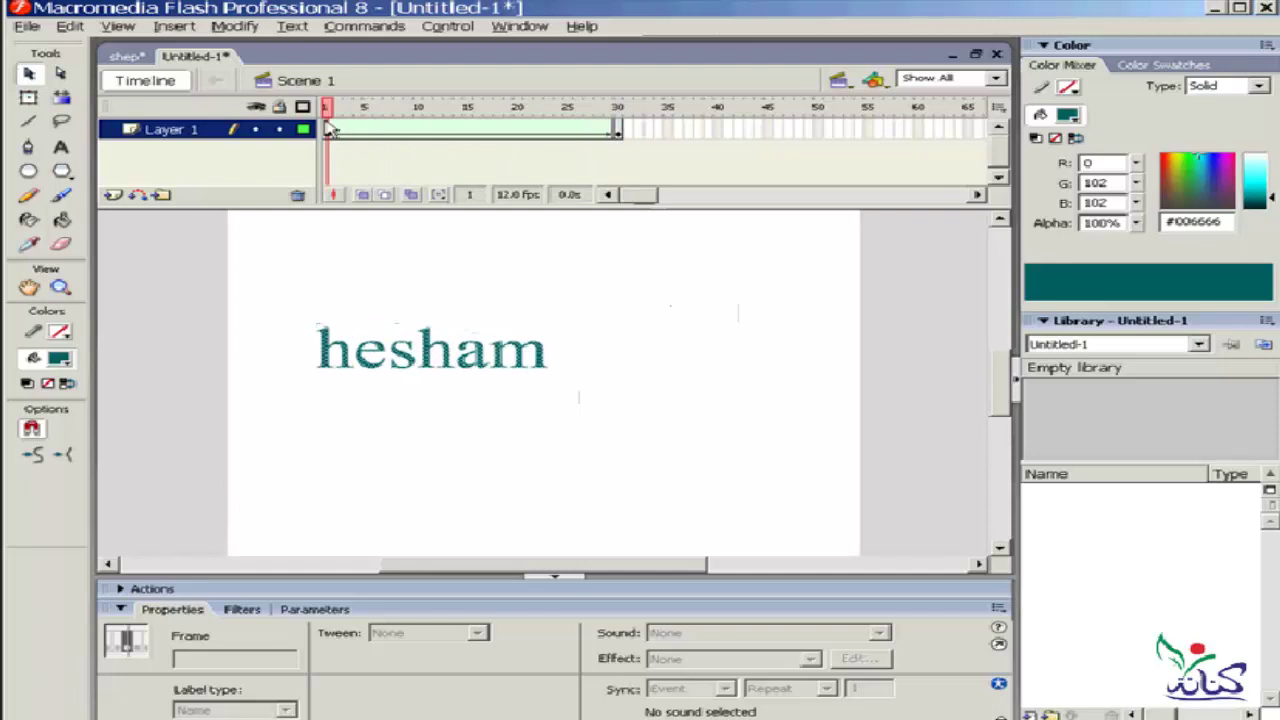
left_click(629, 303)
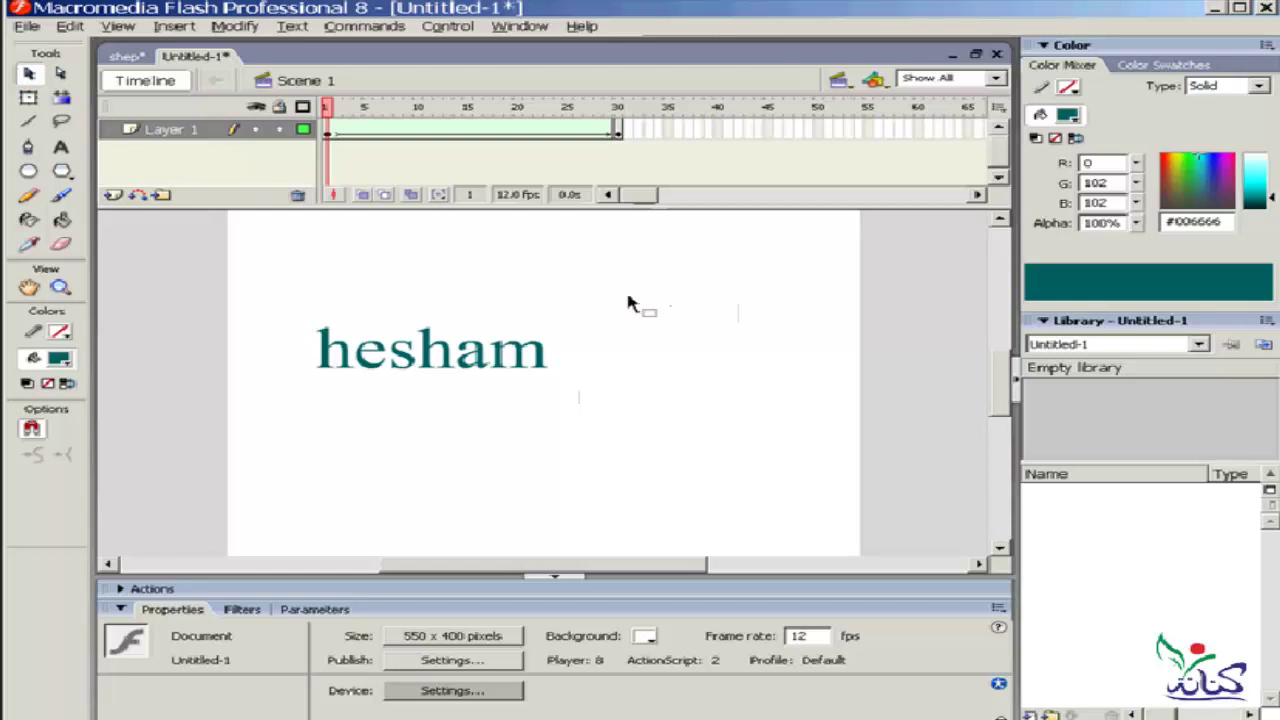
left_click(617, 130)
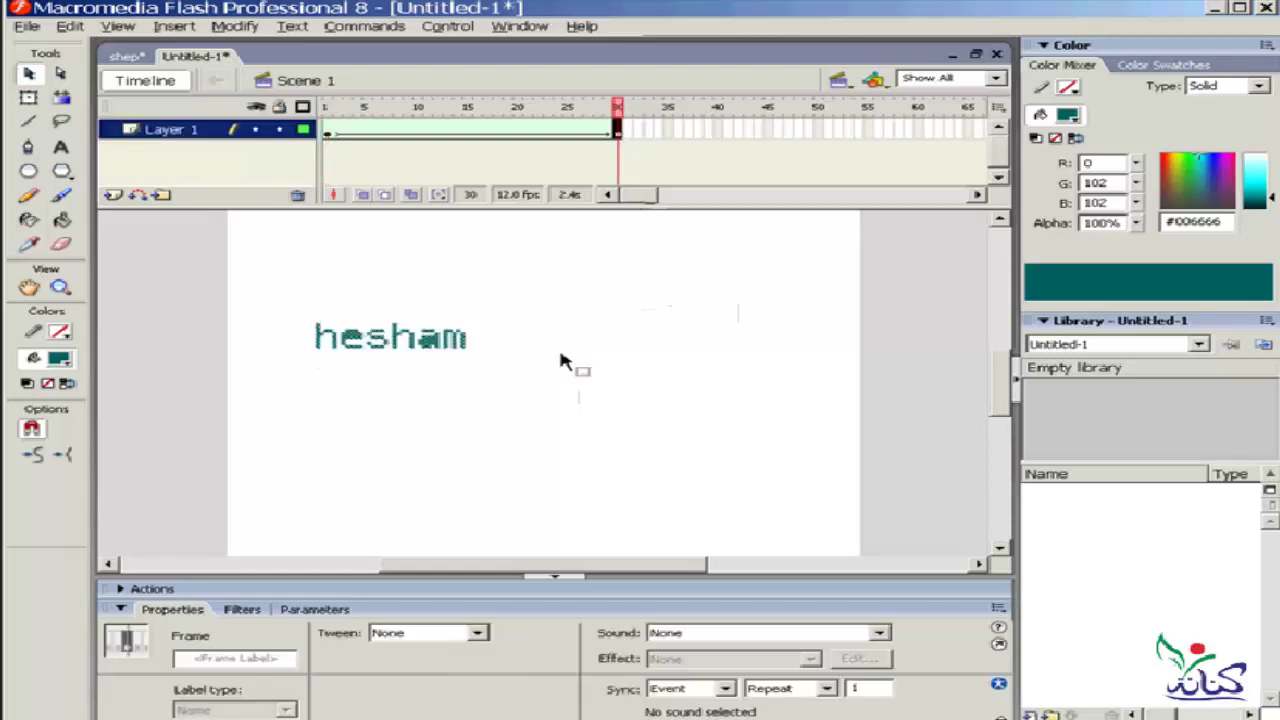
- Colour the frame-30 hesham shape dark blue #003399 and step through the tween's end
left_click_drag(543, 277, 268, 392)
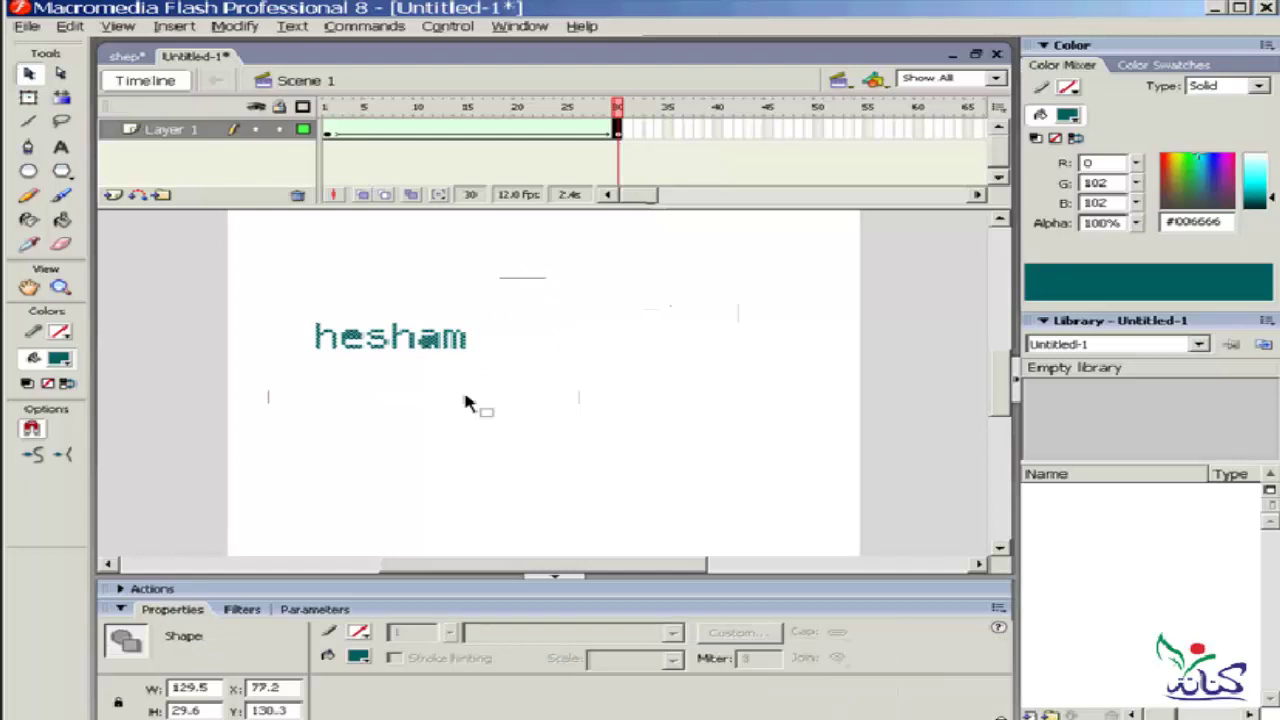
left_click(358, 658)
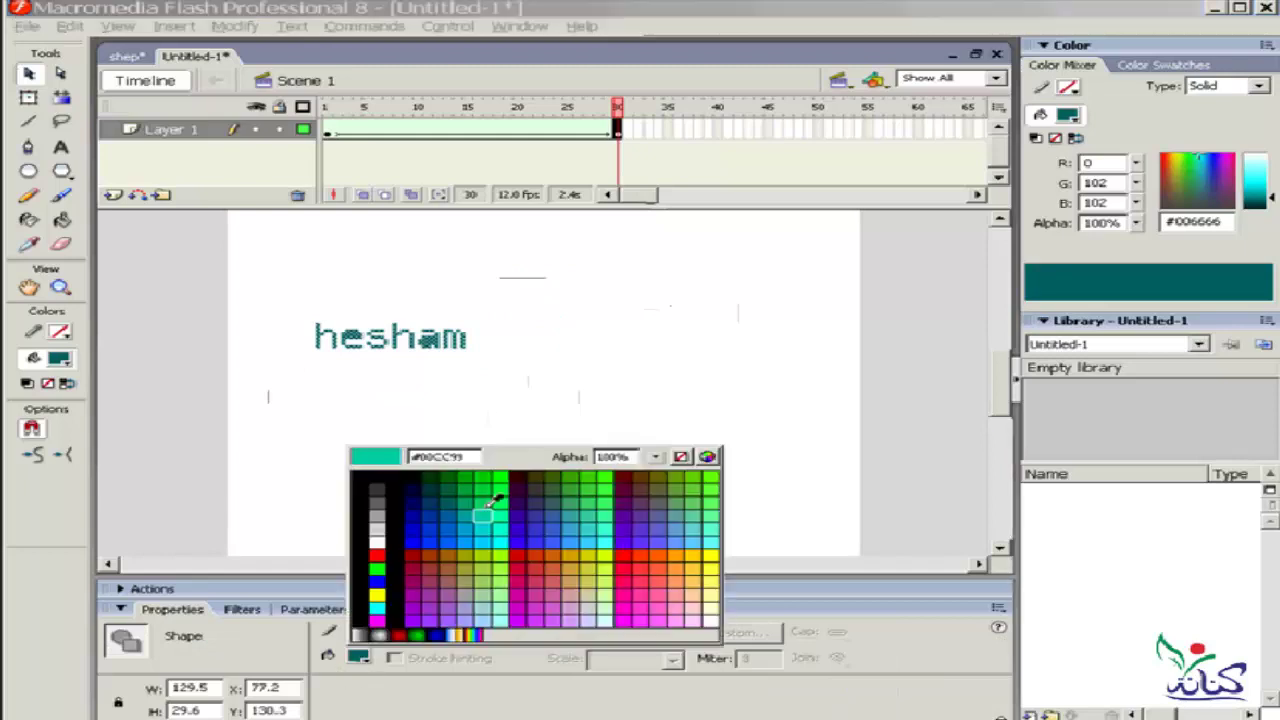
left_click(428, 518)
left_click(579, 455)
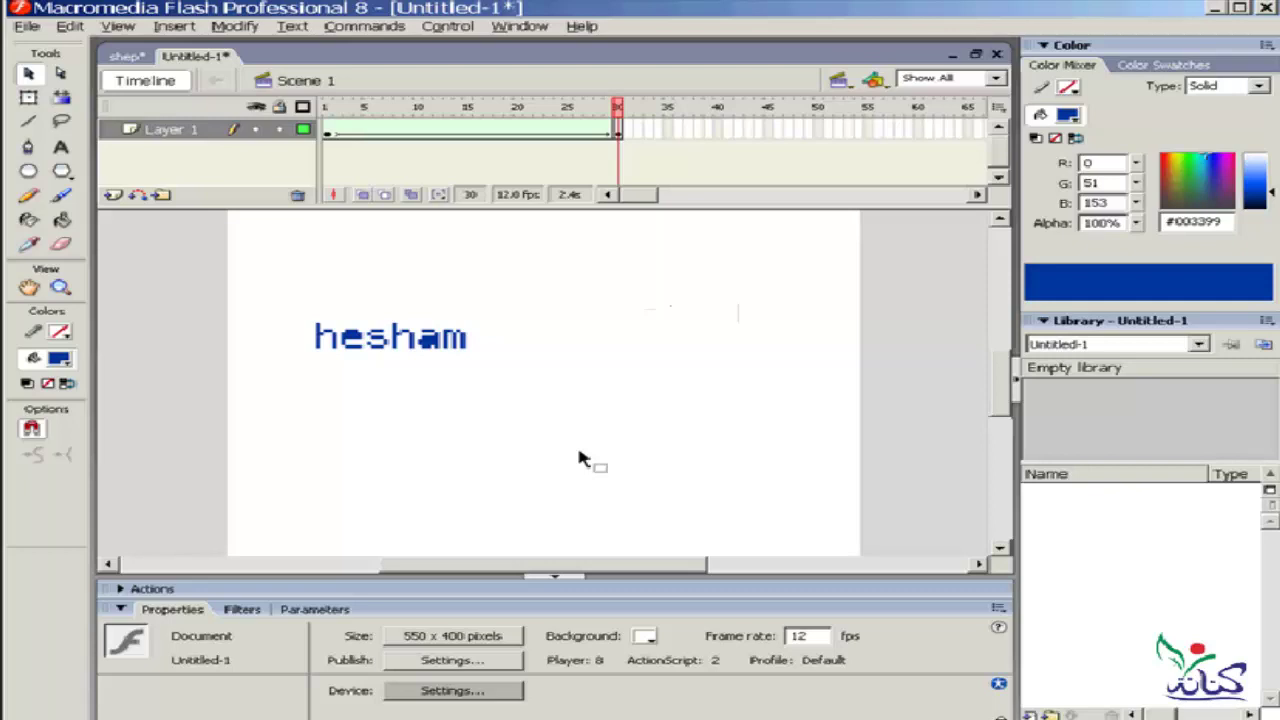
key("comma")
key("comma")
key("comma")
key("comma")
key("comma")
key("comma")
key("comma")
key("comma")
key("comma")
key("comma")
key("comma")
key("comma")
key("comma")
key("comma")
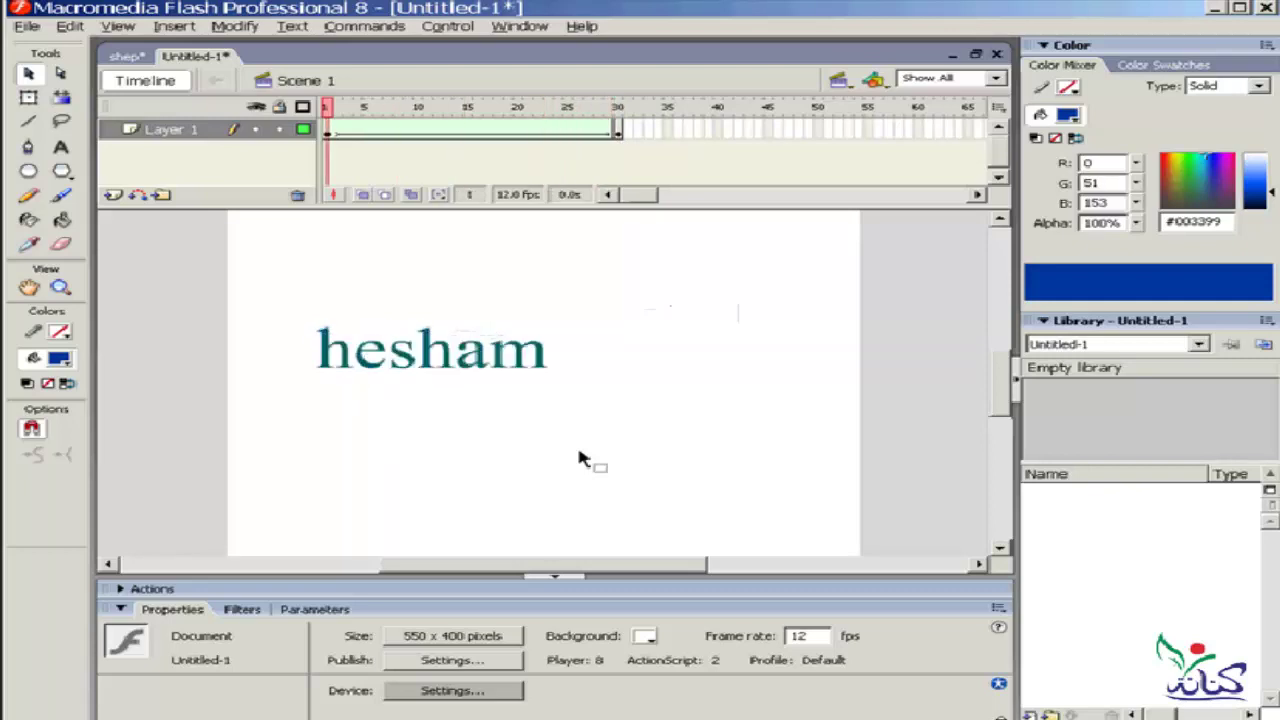
key("period")
key("period")
key("period")
key("period")
key("period")
key("period")
key("period")
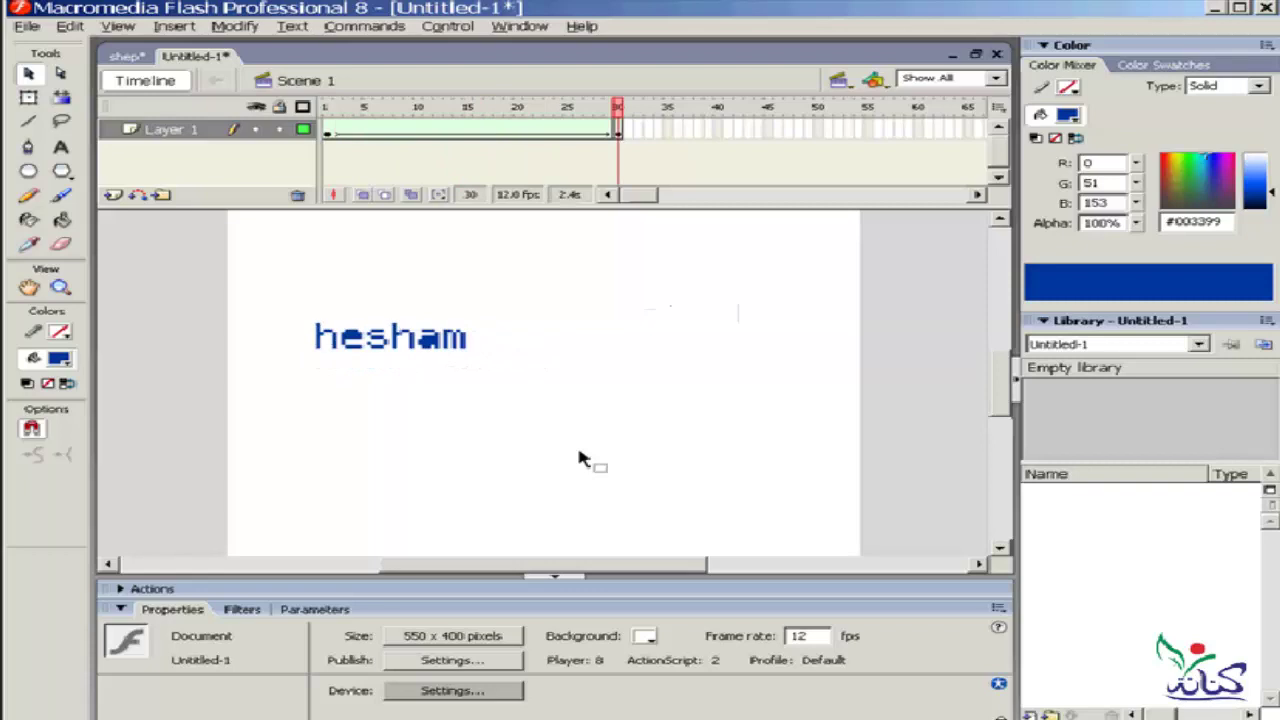
key("ctrl+Return")
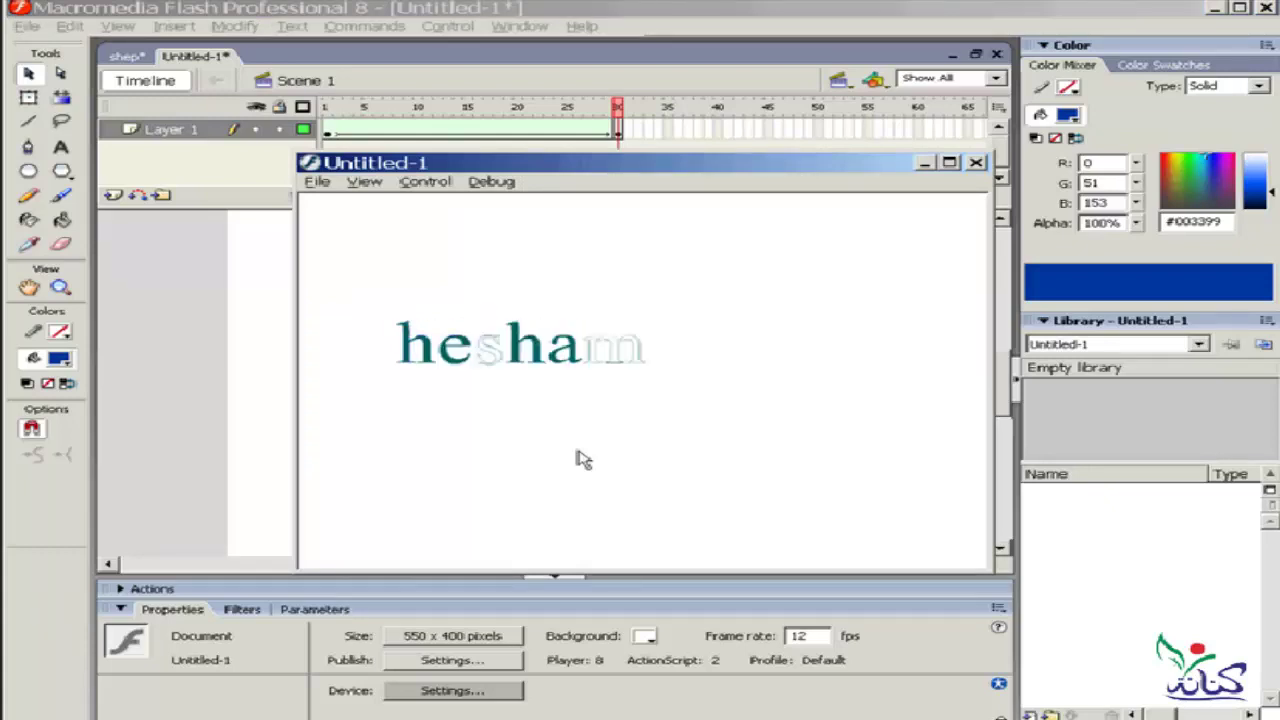
left_click(977, 164)
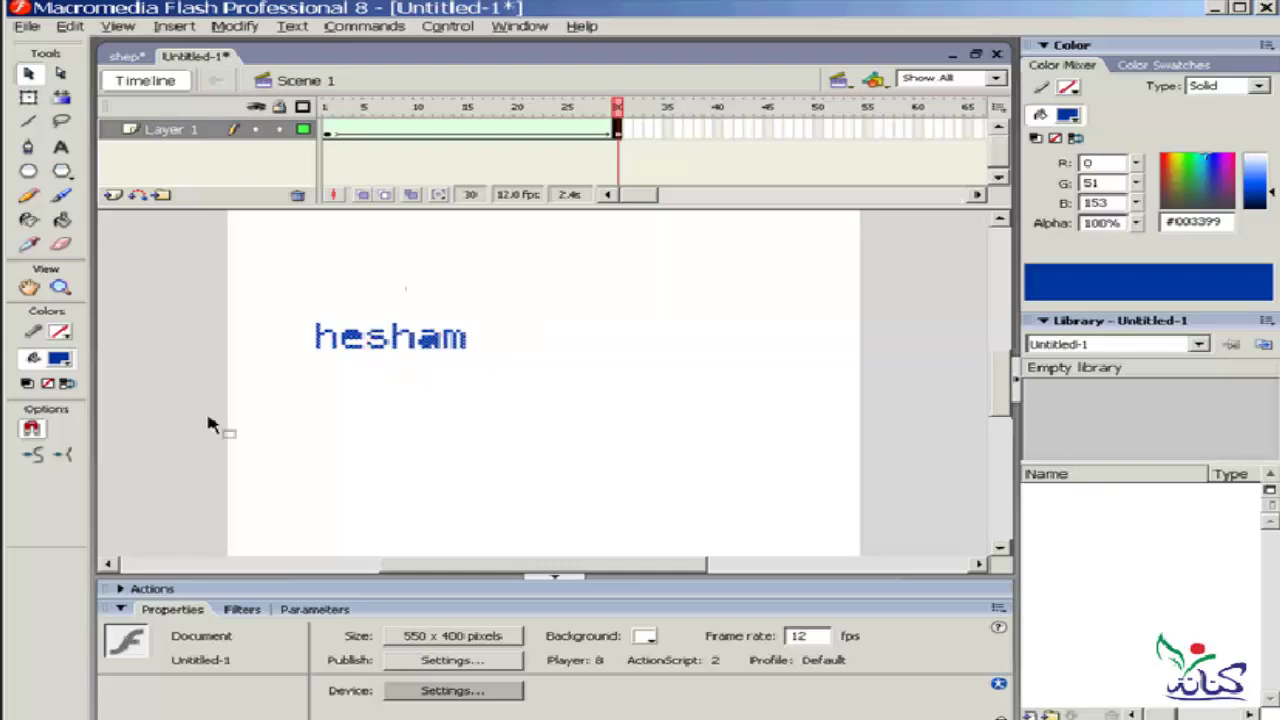
- Move the frame-30 blue hesham to the stage's lower right and play the tween
left_click(429, 343)
left_click_drag(437, 350, 751, 498)
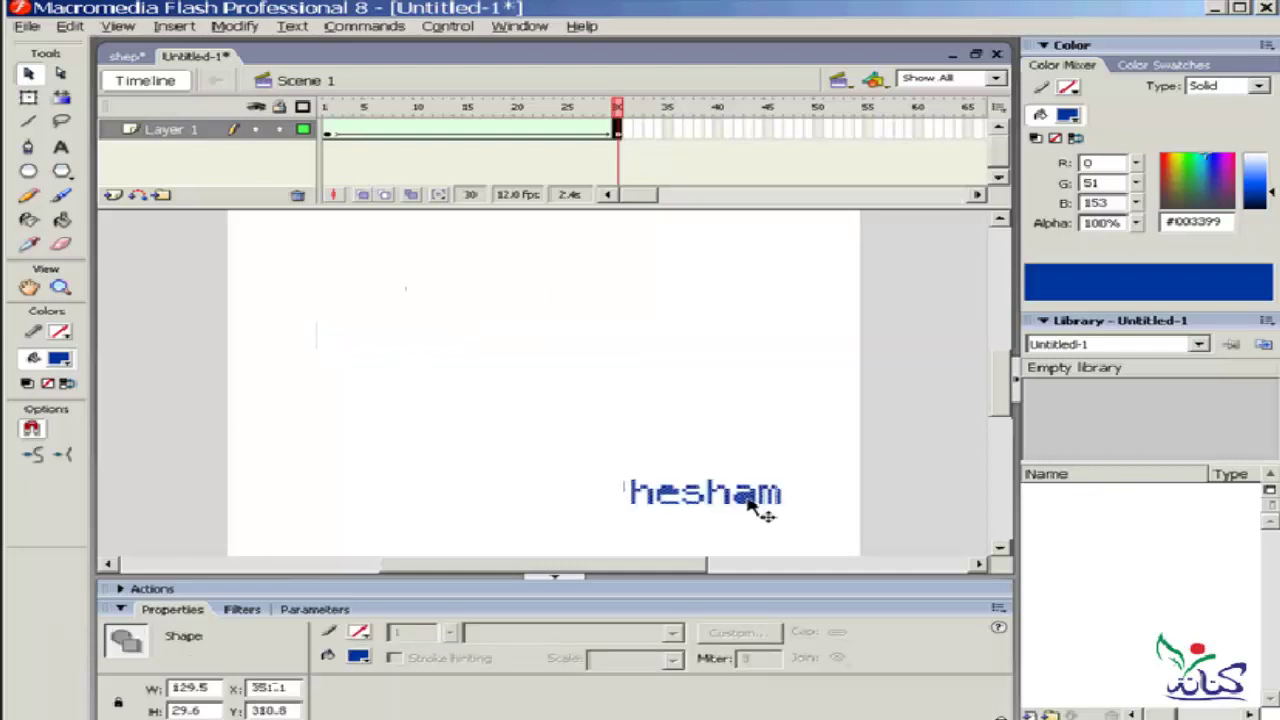
left_click(640, 395)
key("comma")
key("comma")
key("comma")
key("comma")
key("comma")
key("comma")
key("comma")
key("comma")
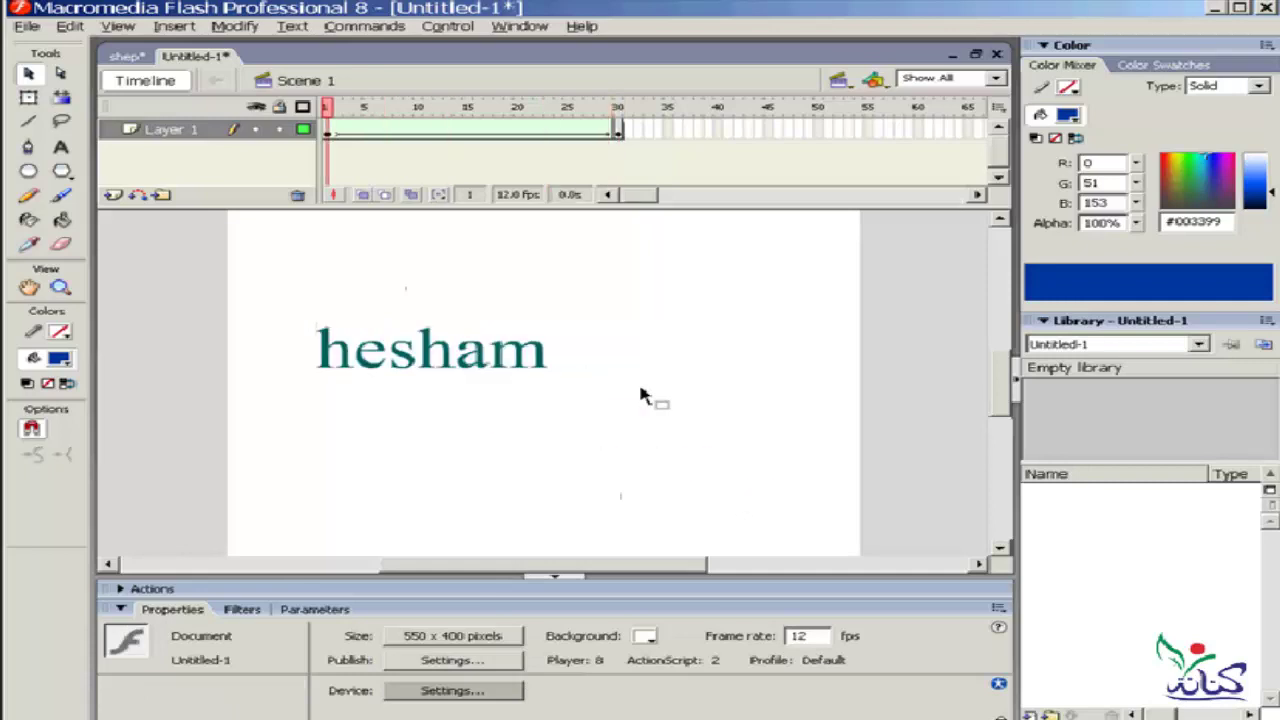
key("period")
key("period")
key("period")
key("period")
key("period")
key("period")
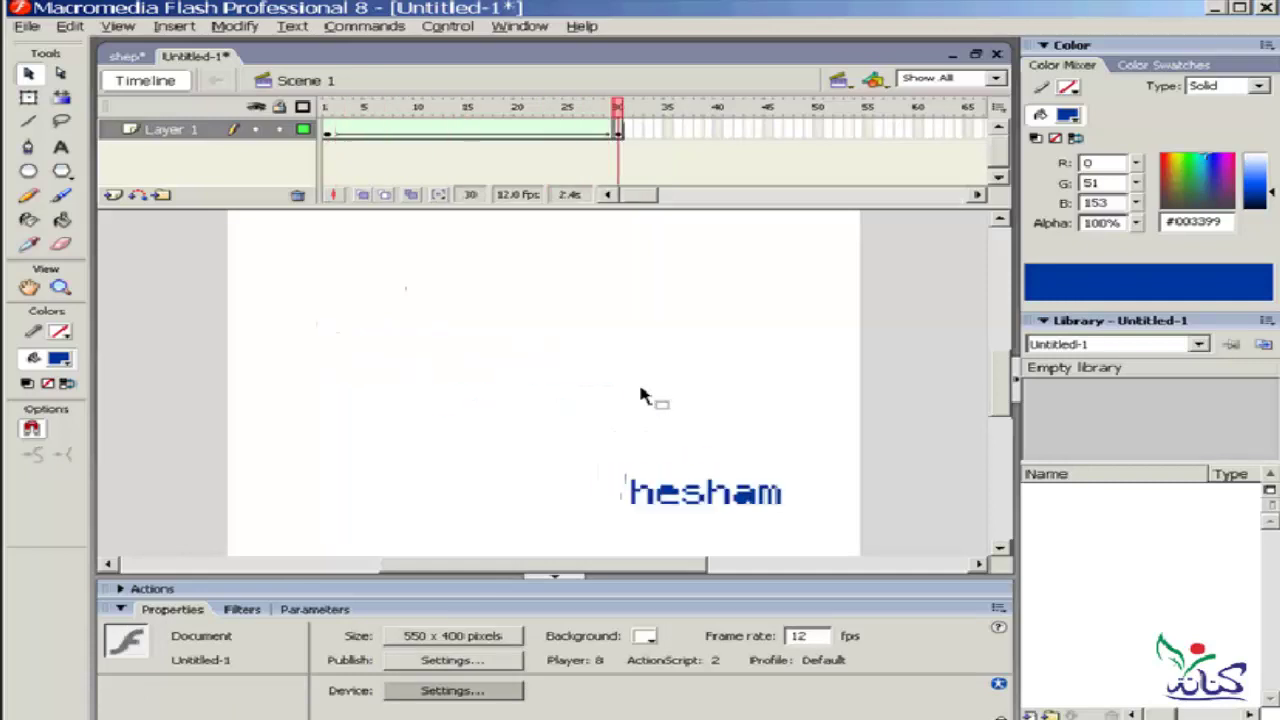
left_click(331, 134)
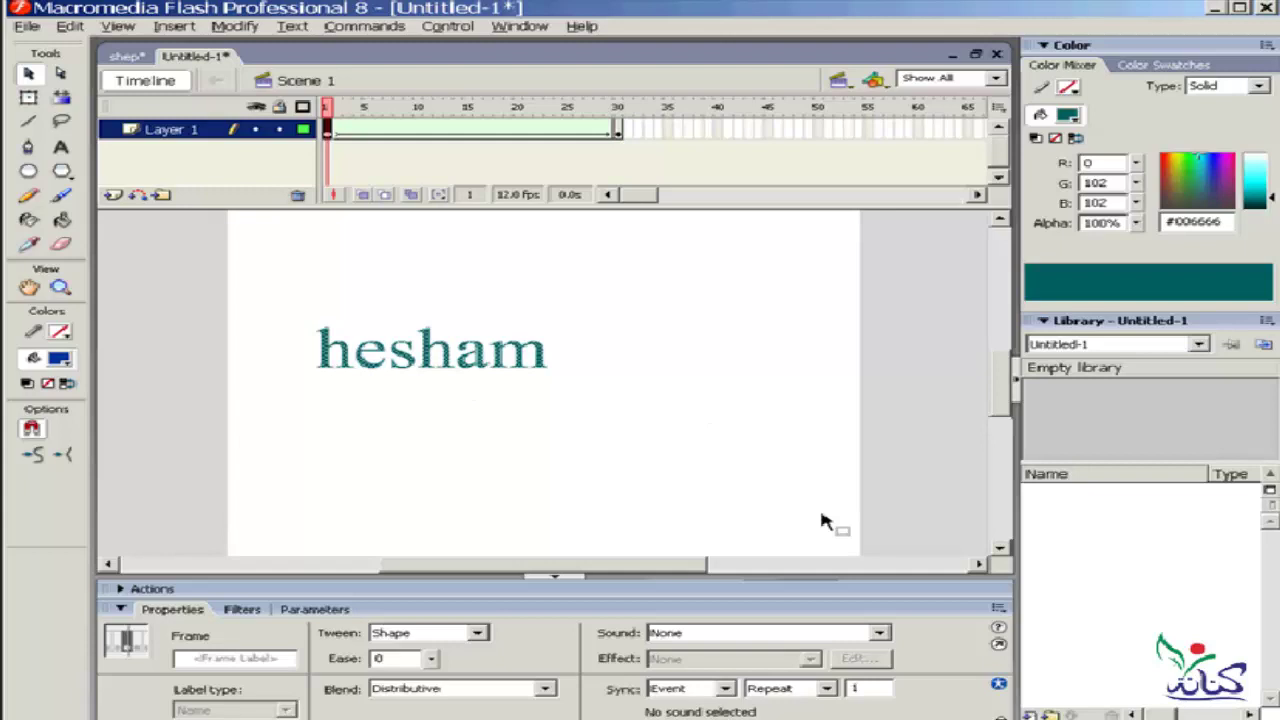
key("Return")
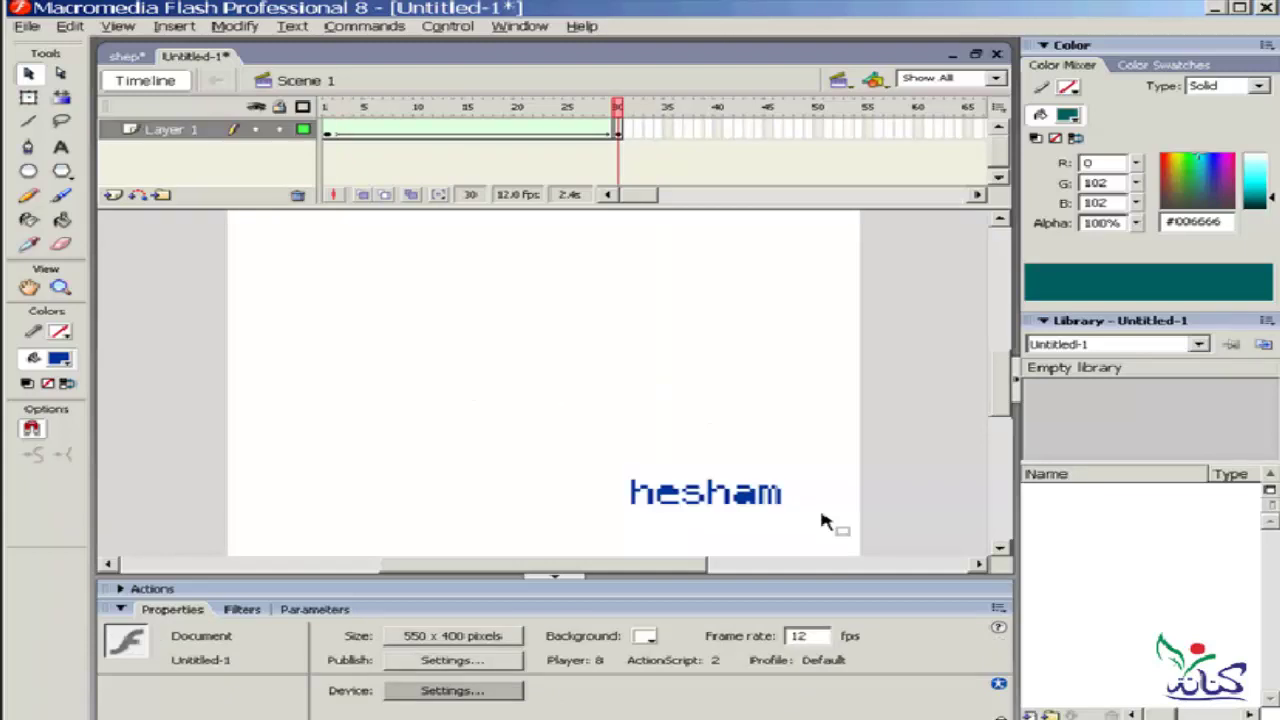
key("comma")
key("comma")
key("comma")
key("comma")
key("comma")
key("comma")
key("comma")
key("comma")
key("comma")
key("comma")
key("comma")
key("comma")
key("comma")
key("comma")
key("comma")
key("comma")
key("comma")
key("comma")
key("comma")
key("comma")
key("comma")
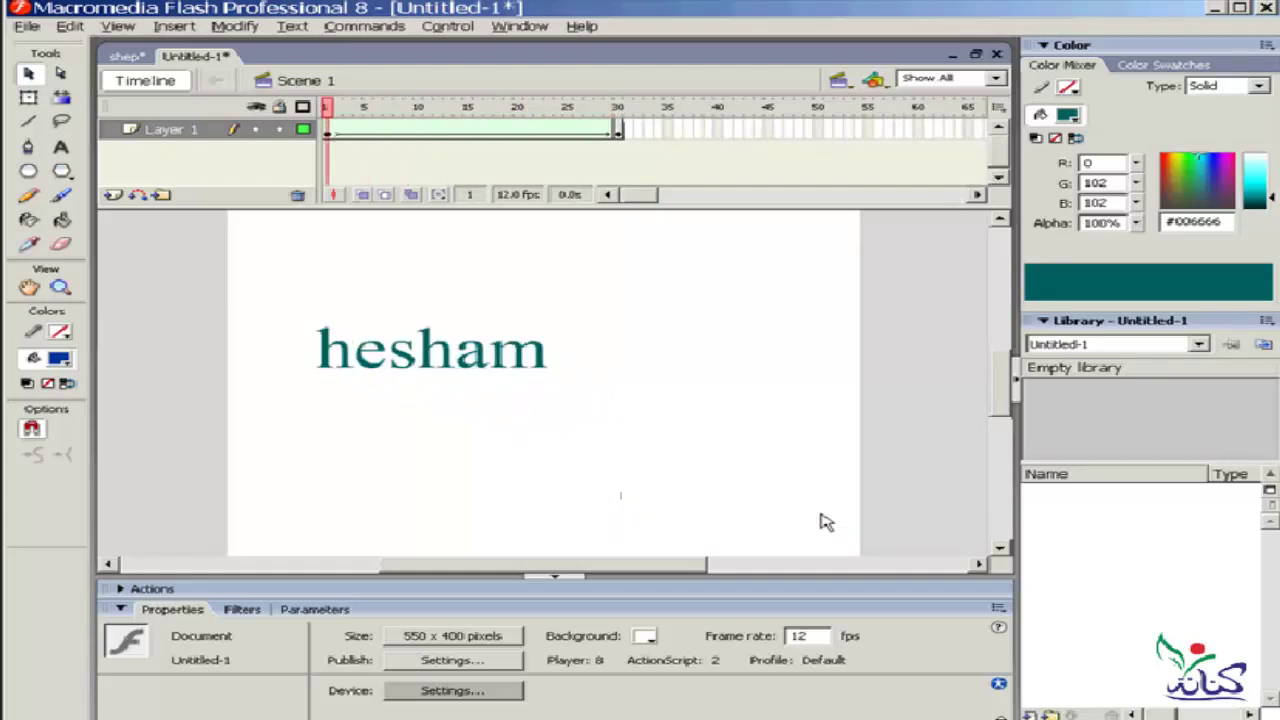
- Recheck the blue hesham's lower-right end position on frame 30
left_click(617, 130)
left_click(808, 462)
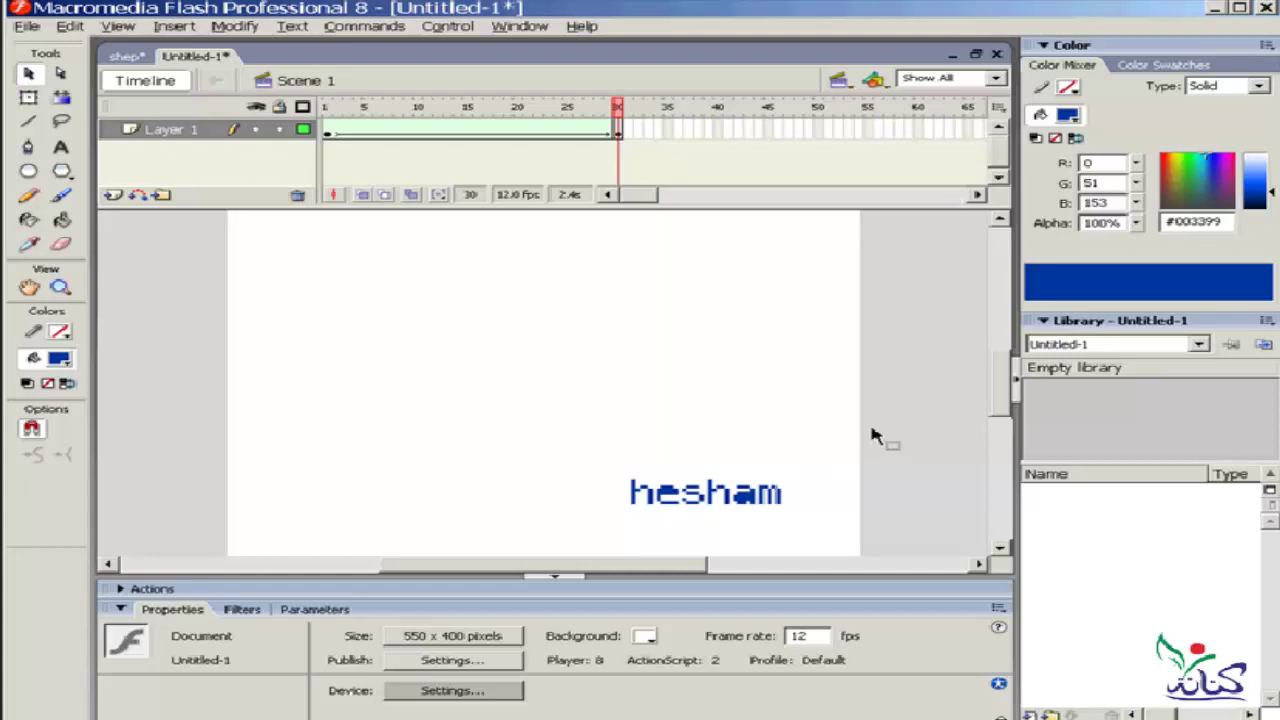
left_click_drag(826, 444, 523, 534)
left_click(785, 368)
key("ctrl+a")
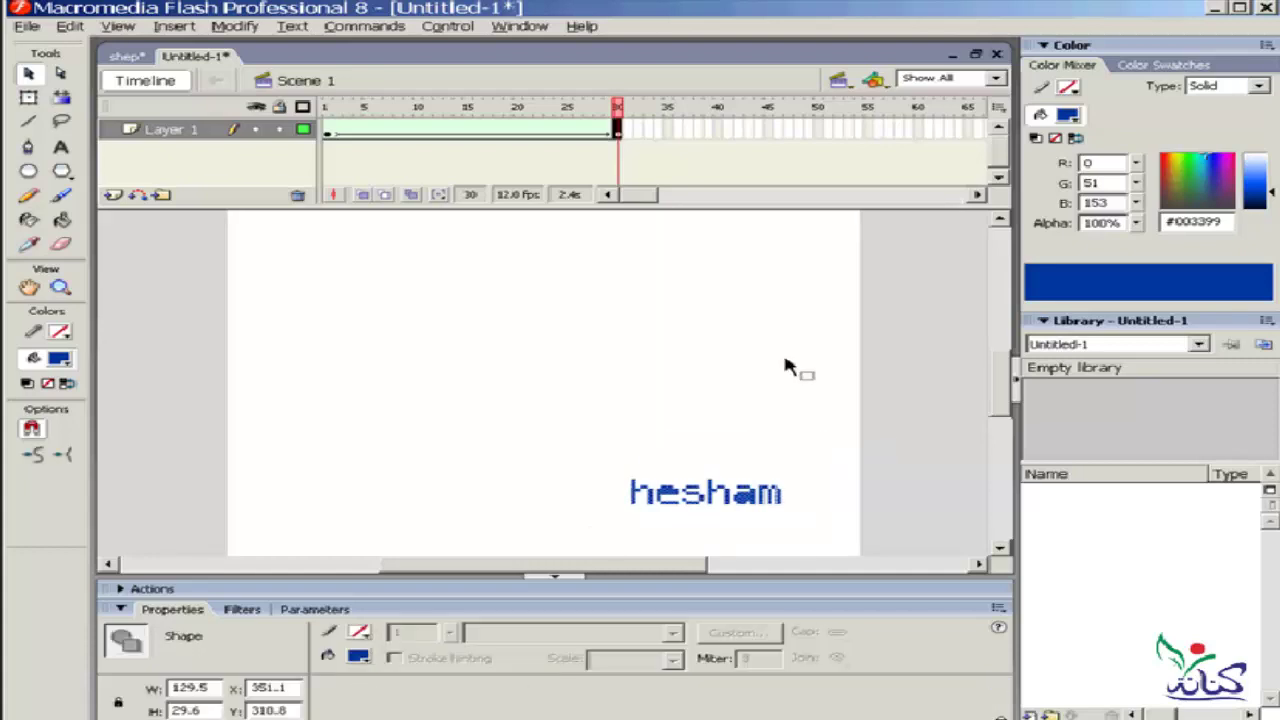
key("ctrl+alt+r")
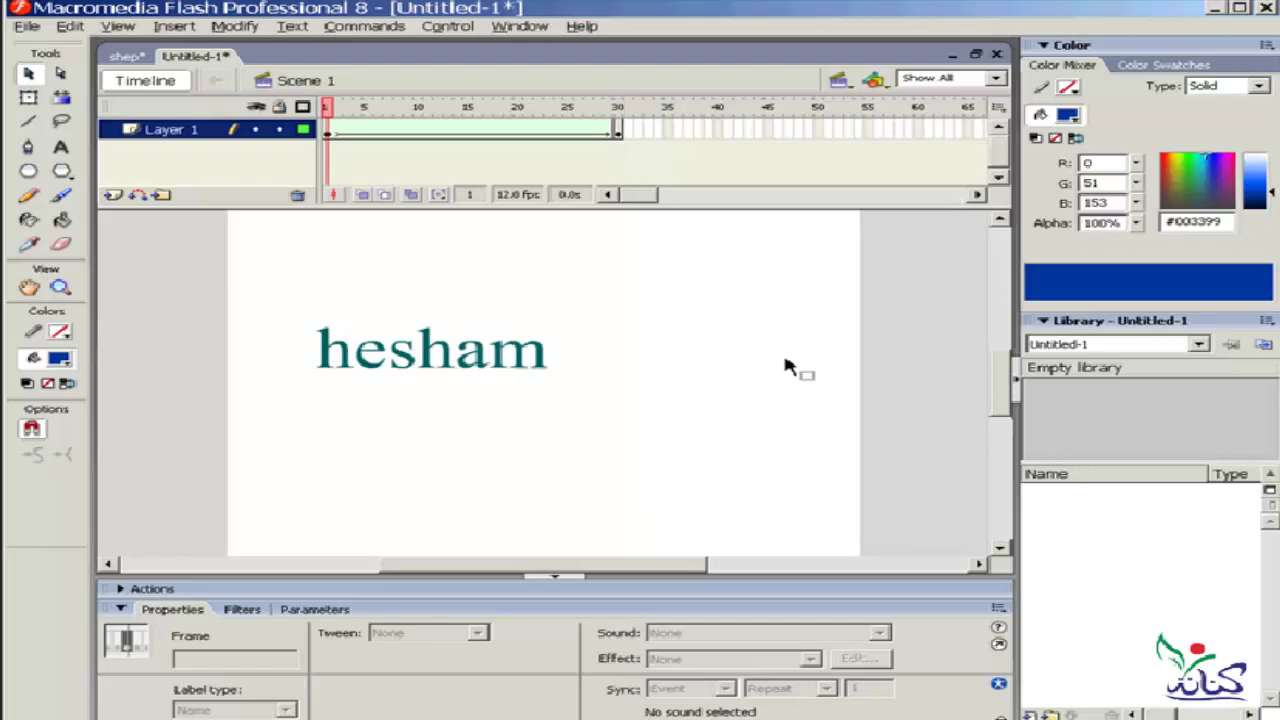
left_click(618, 130)
left_click(790, 428)
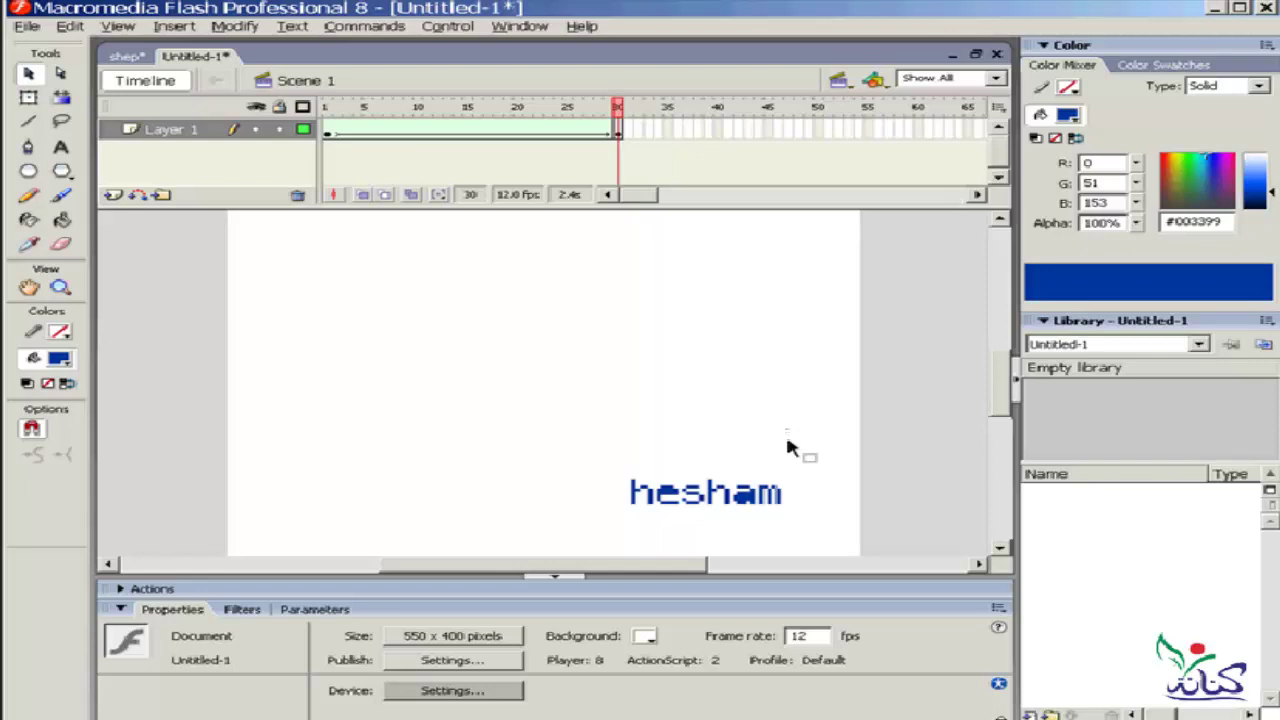
- Turn on onion skins for earlier frames and drag frame 1's teal hesham to the lower right
left_click(412, 196)
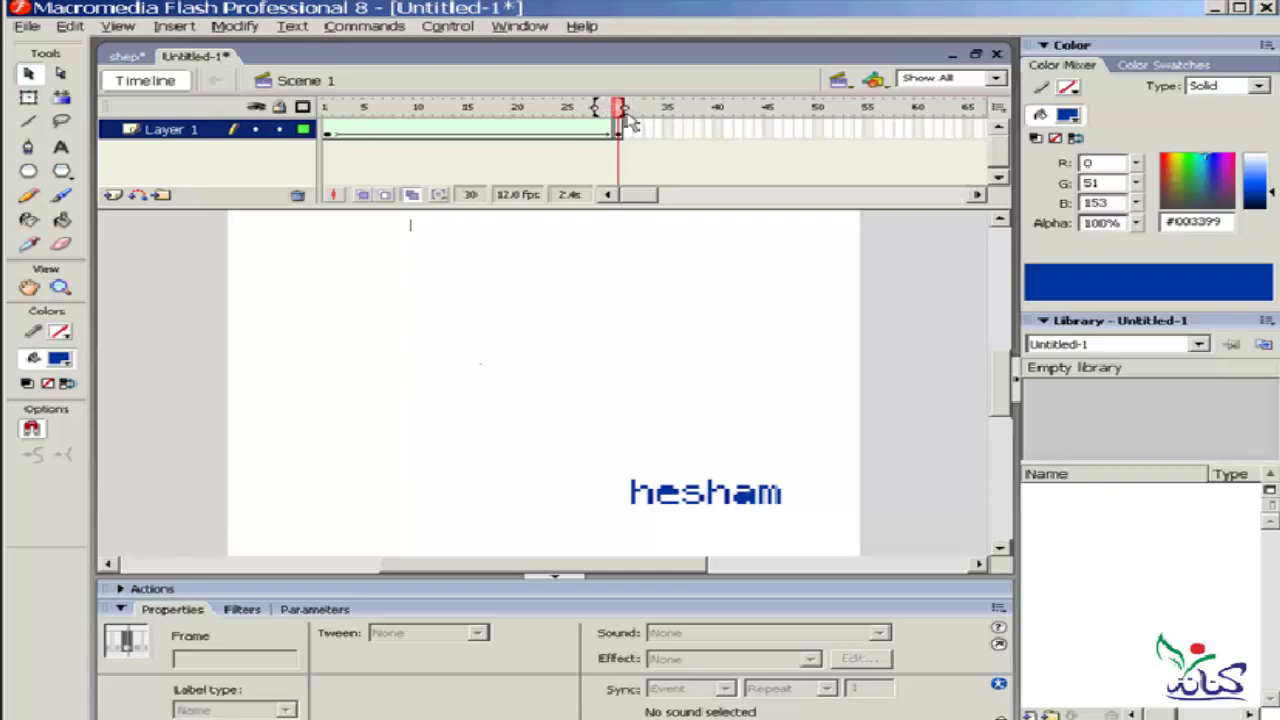
left_click_drag(594, 107, 326, 112)
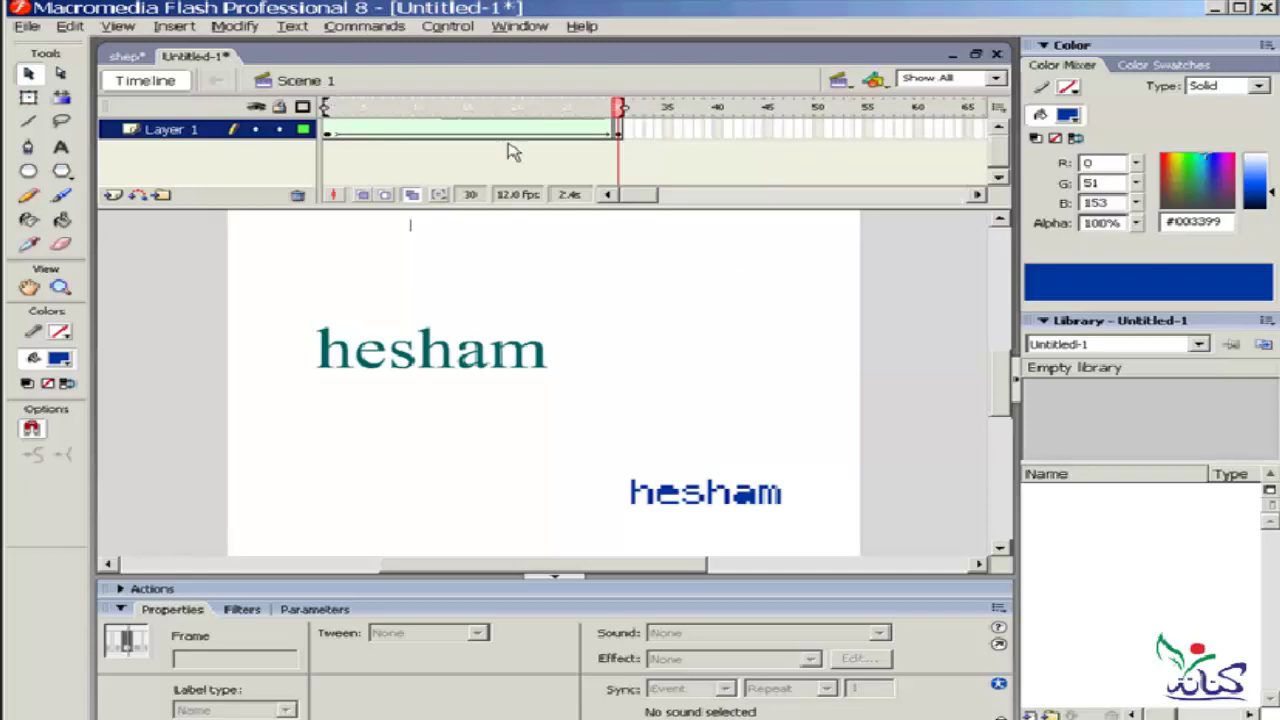
left_click(330, 130)
left_click_drag(430, 357, 728, 530)
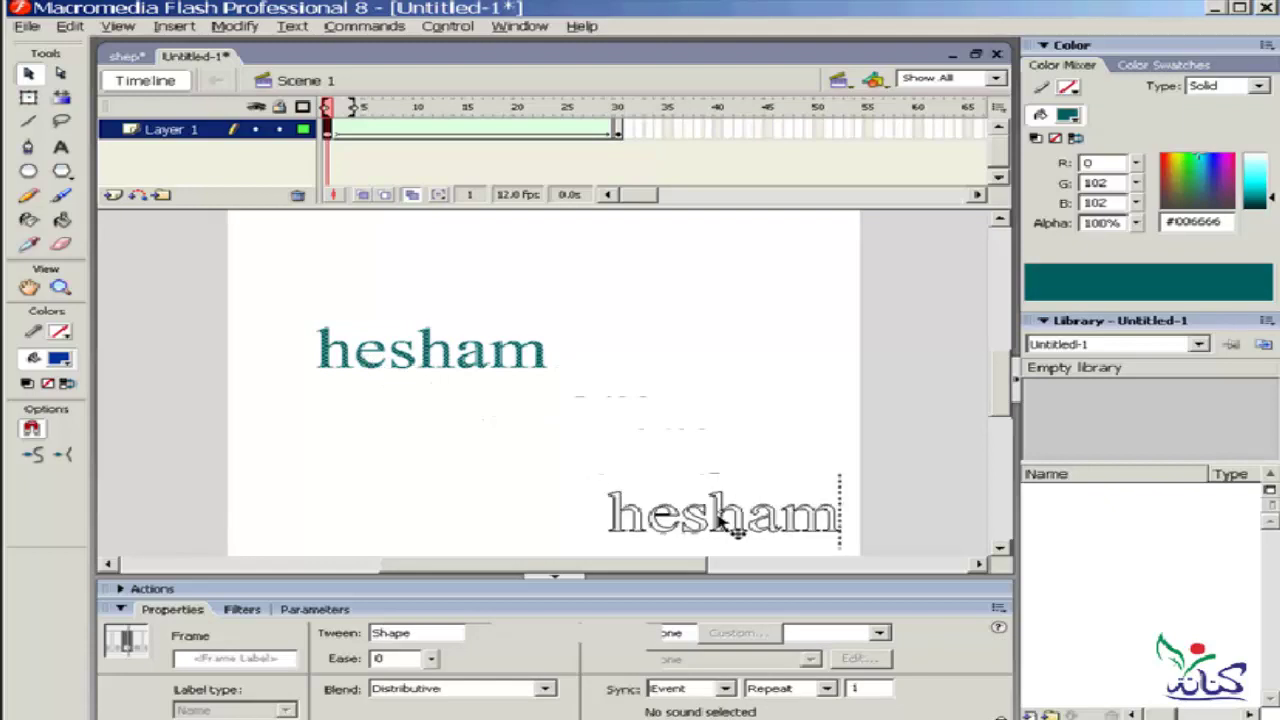
- Extend the onion skin markers to frame 30 so the blue end hesham shows as a ghost
left_click(355, 125)
left_click_drag(463, 118, 623, 118)
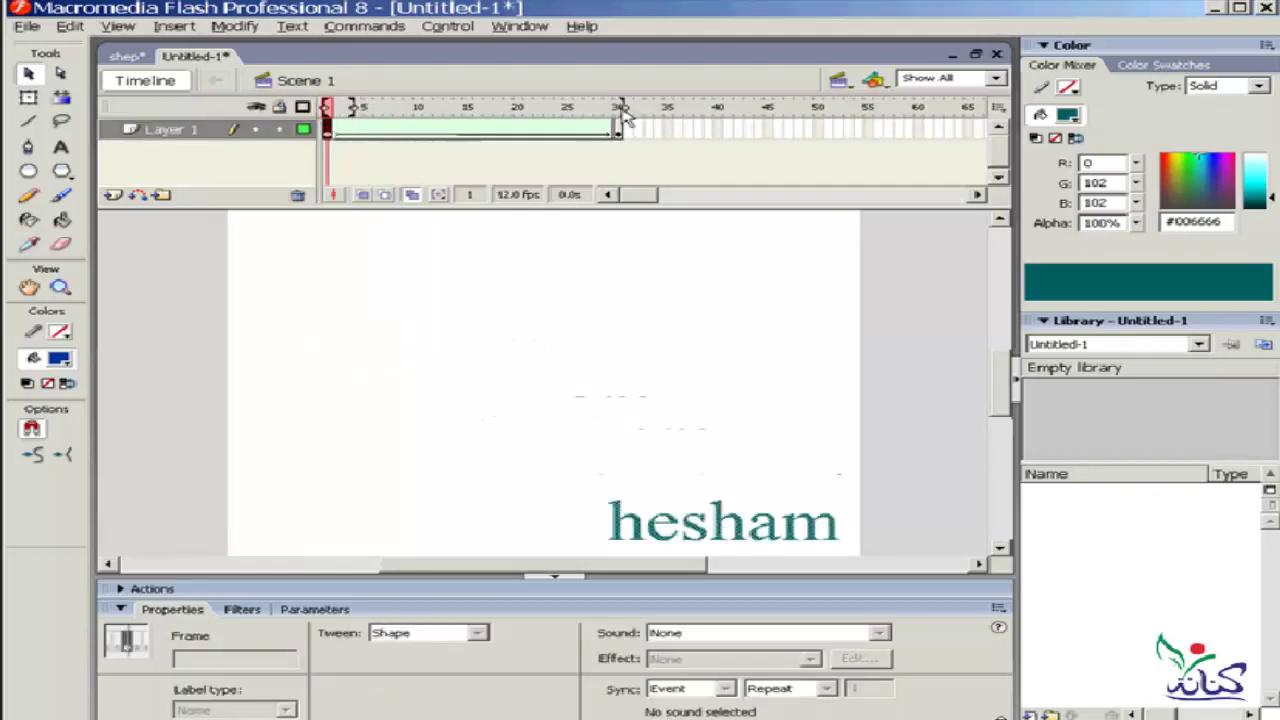
left_click(335, 144)
left_click(352, 280)
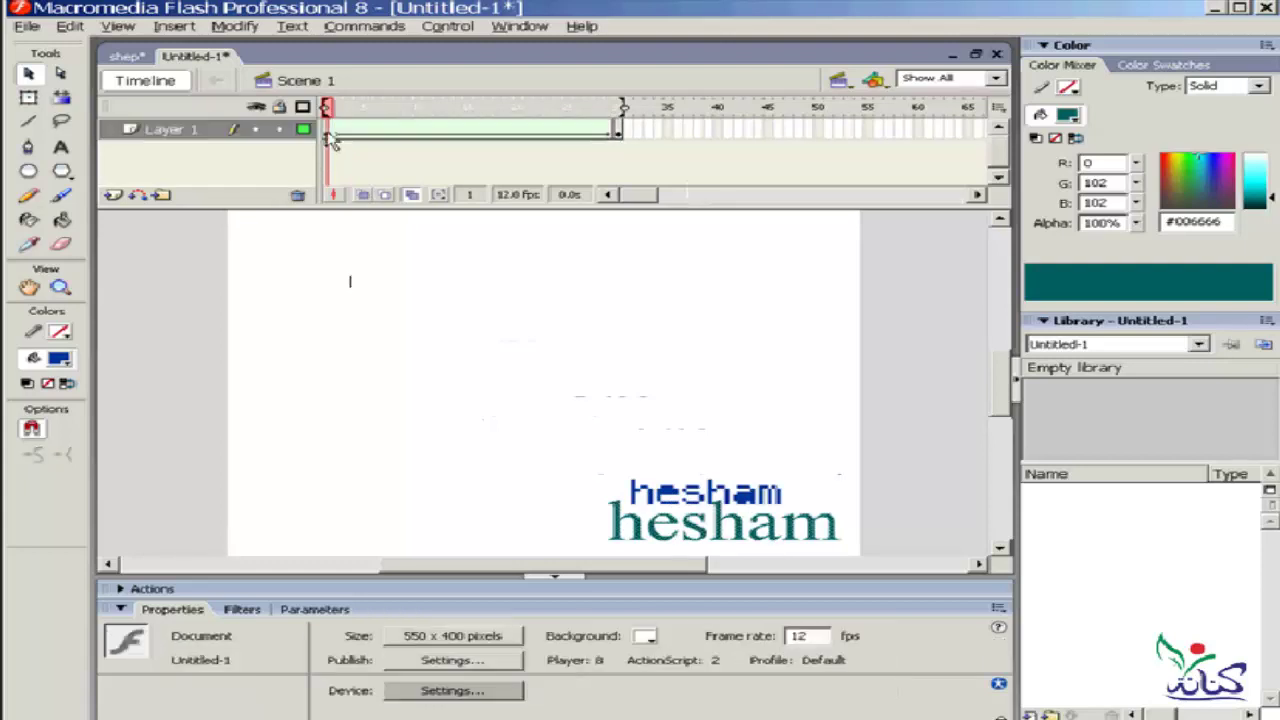
- Move frame 1's teal hesham onto the blue ghost, then turn onion skinning off
left_click(331, 136)
left_click_drag(740, 540, 728, 500)
left_click(694, 380)
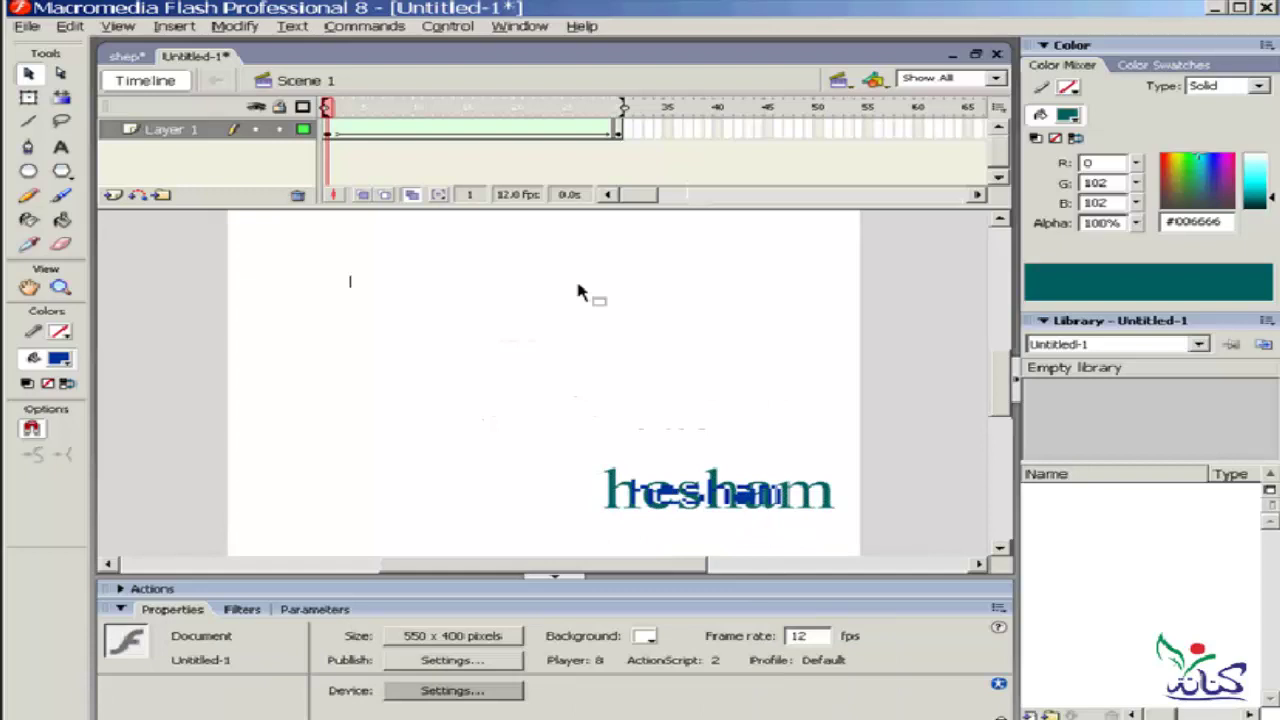
left_click(411, 196)
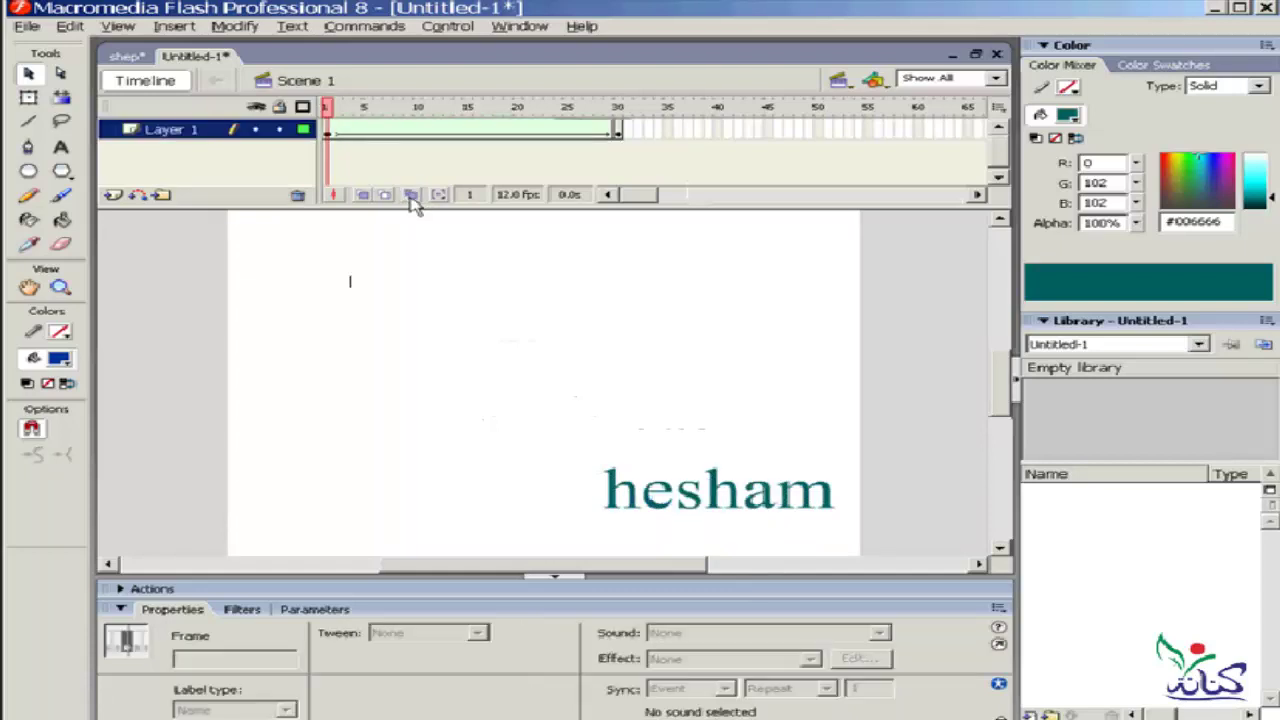
- Play the 30-frame tween twice, watching teal hesham morph into blue pixel text lower right
left_click(408, 332)
key("Return")
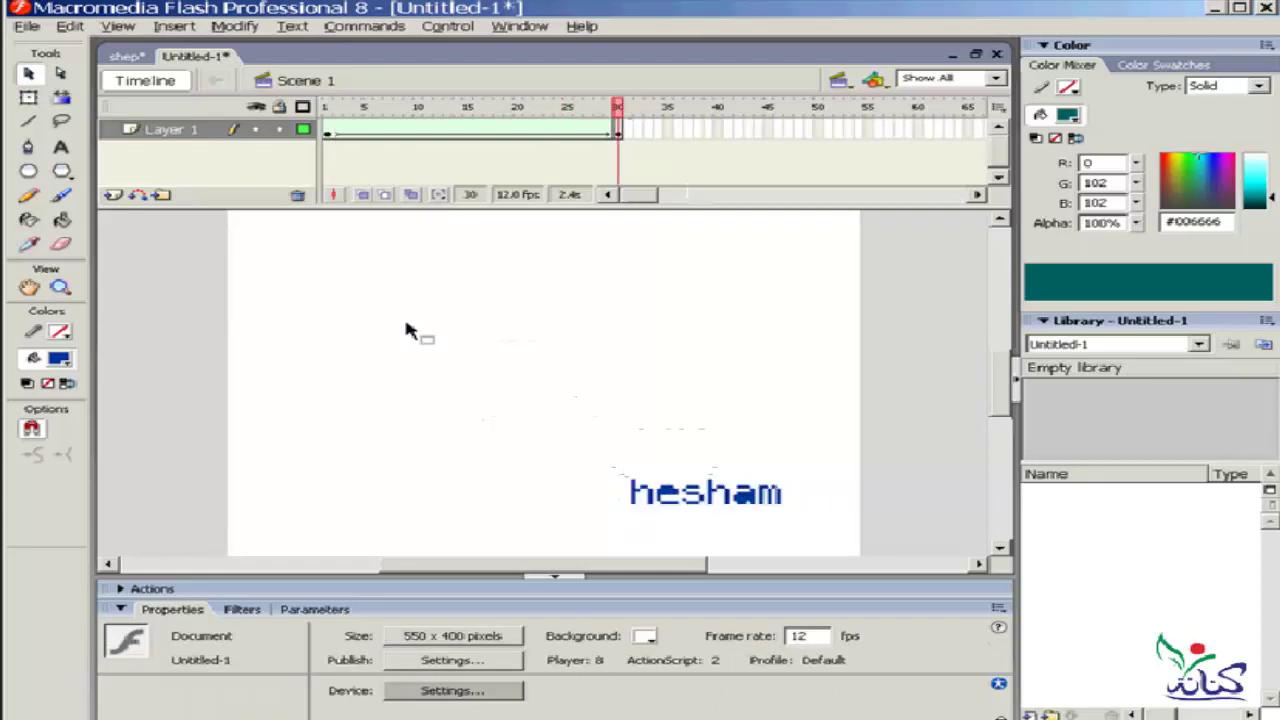
key("Return")
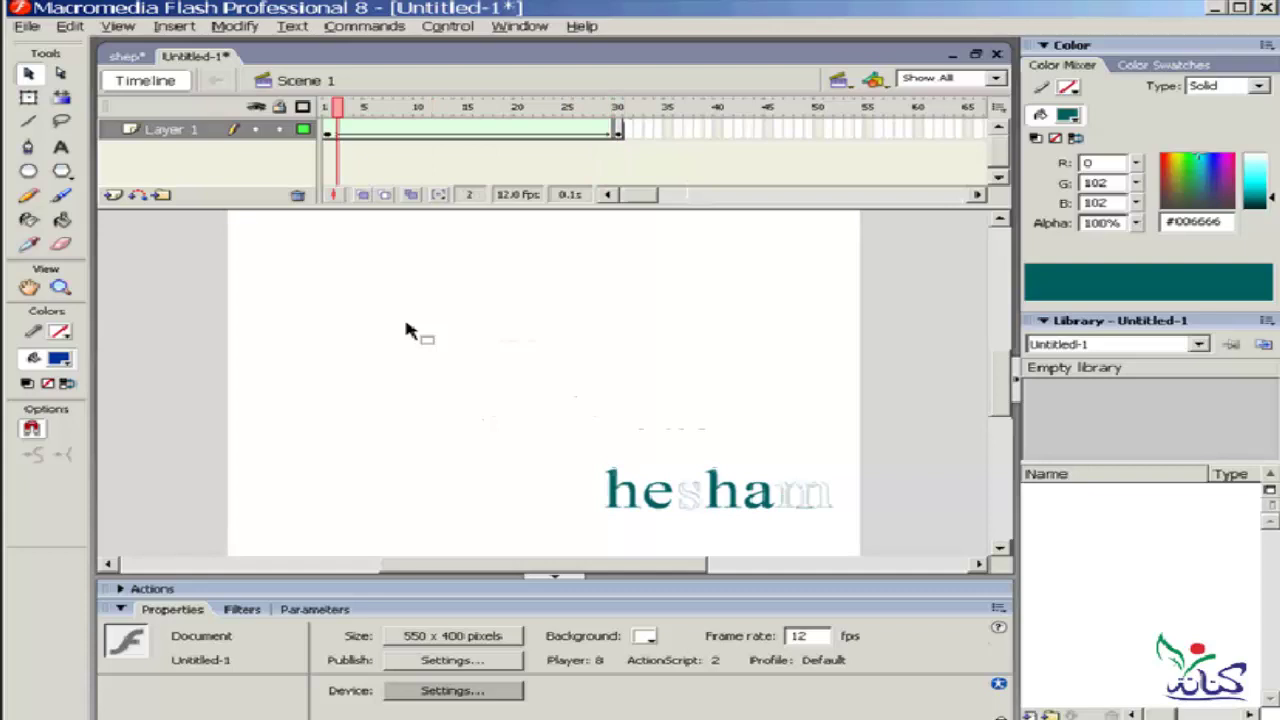